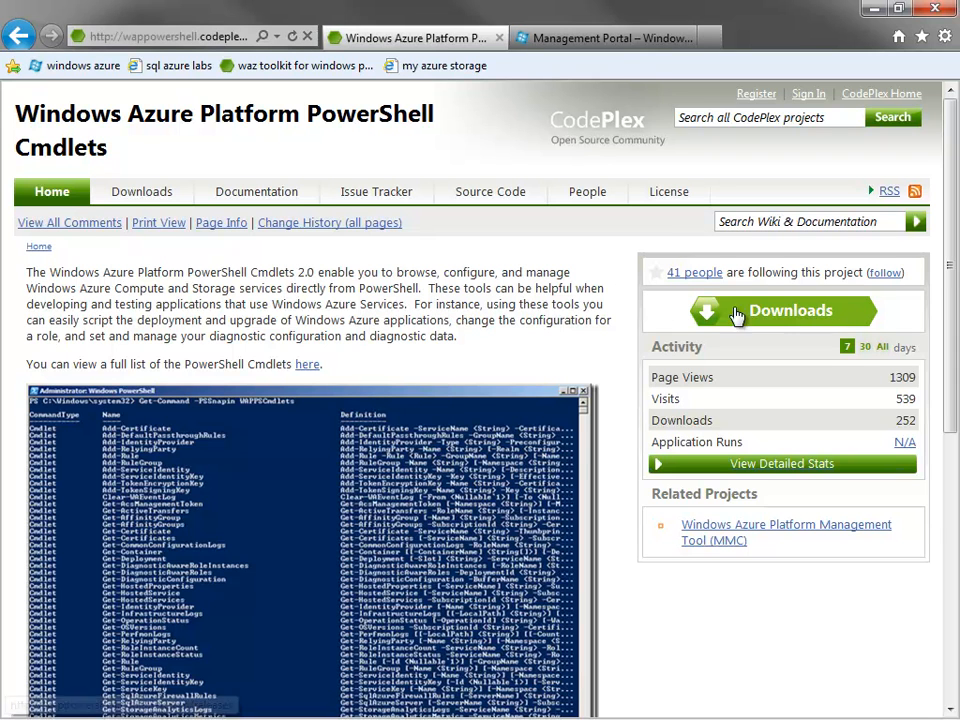
- Review the CodePlex Downloads page, highlighting the ACSCmdlets20110711 entry and the PowerShell Cmdlets v2.0 release heading
{"action": "left_click", "coordinate": [815, 312]}
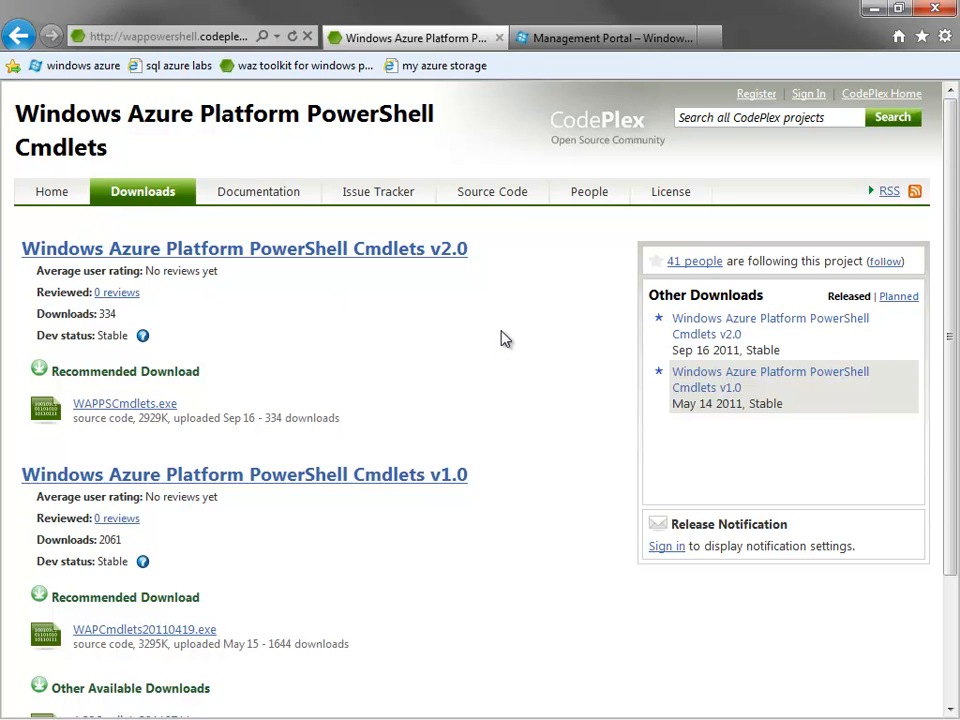
{"action": "scroll", "coordinate": [503, 337], "scroll_direction": "down", "scroll_amount": 3}
{"action": "scroll", "coordinate": [503, 337], "scroll_direction": "down", "scroll_amount": 2}
{"action": "scroll", "coordinate": [503, 337], "scroll_direction": "up", "scroll_amount": 2}
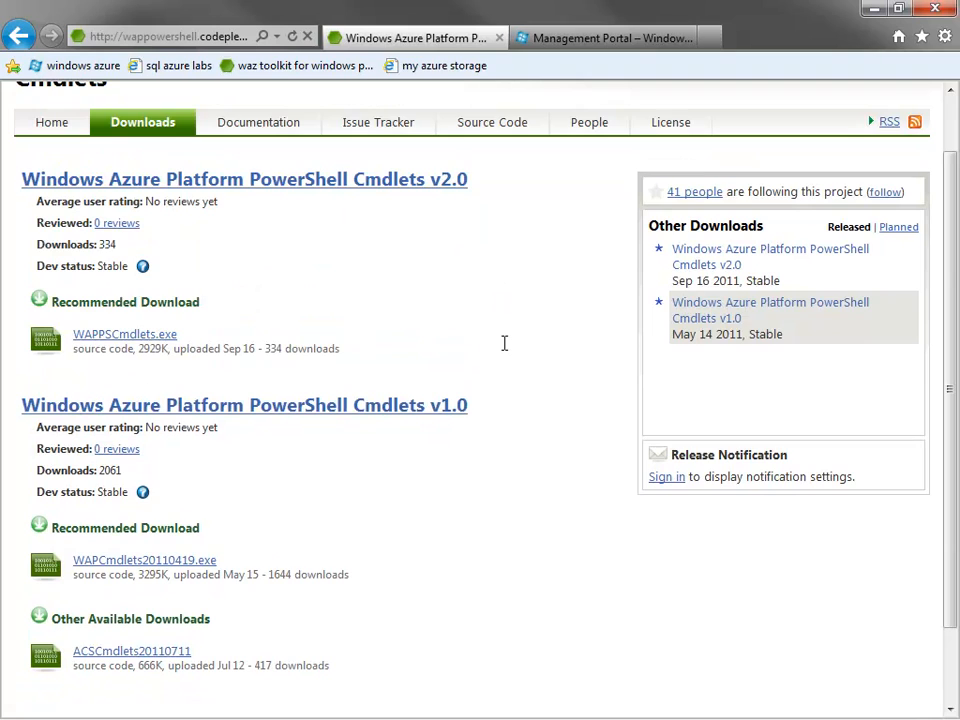
{"action": "scroll", "coordinate": [362, 541], "scroll_direction": "down", "scroll_amount": 3}
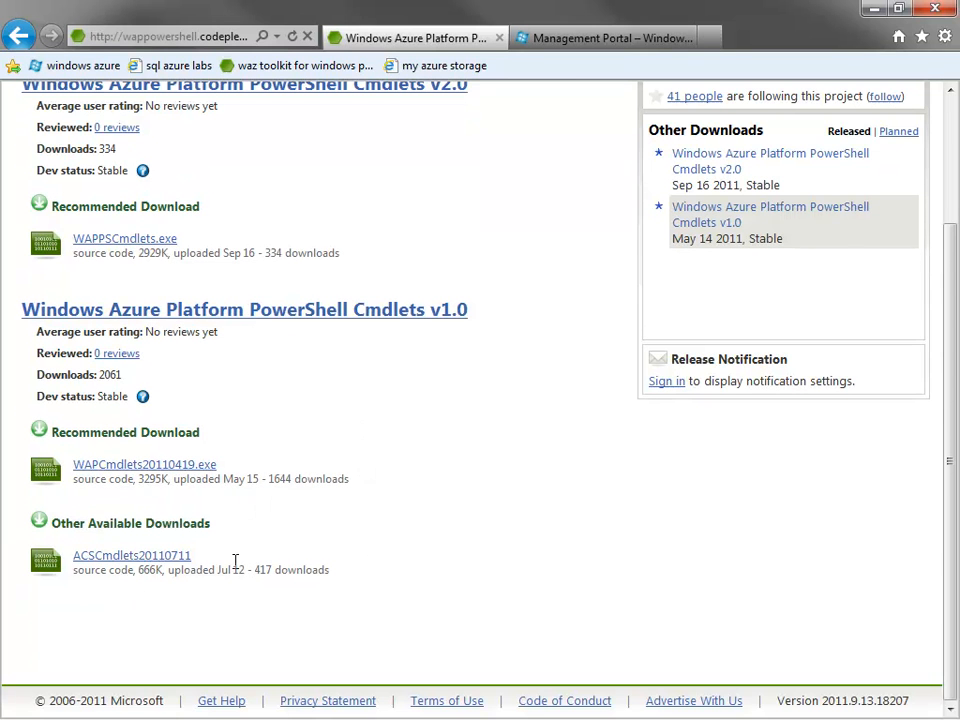
{"action": "left_click_drag", "start_coordinate": [195, 555], "coordinate": [73, 555]}
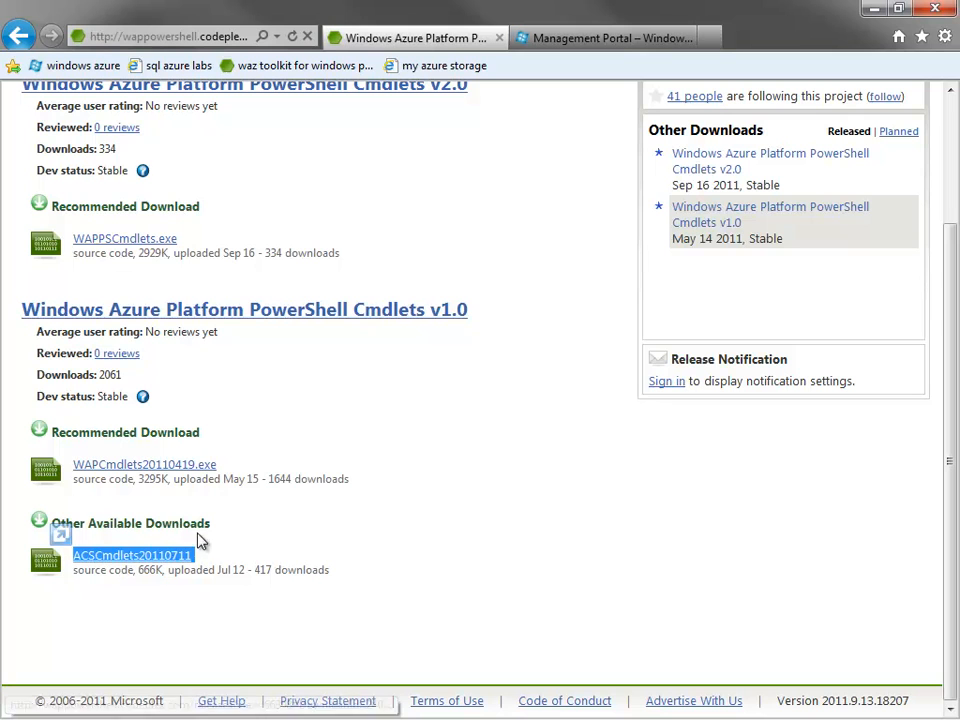
{"action": "left_click", "coordinate": [267, 522]}
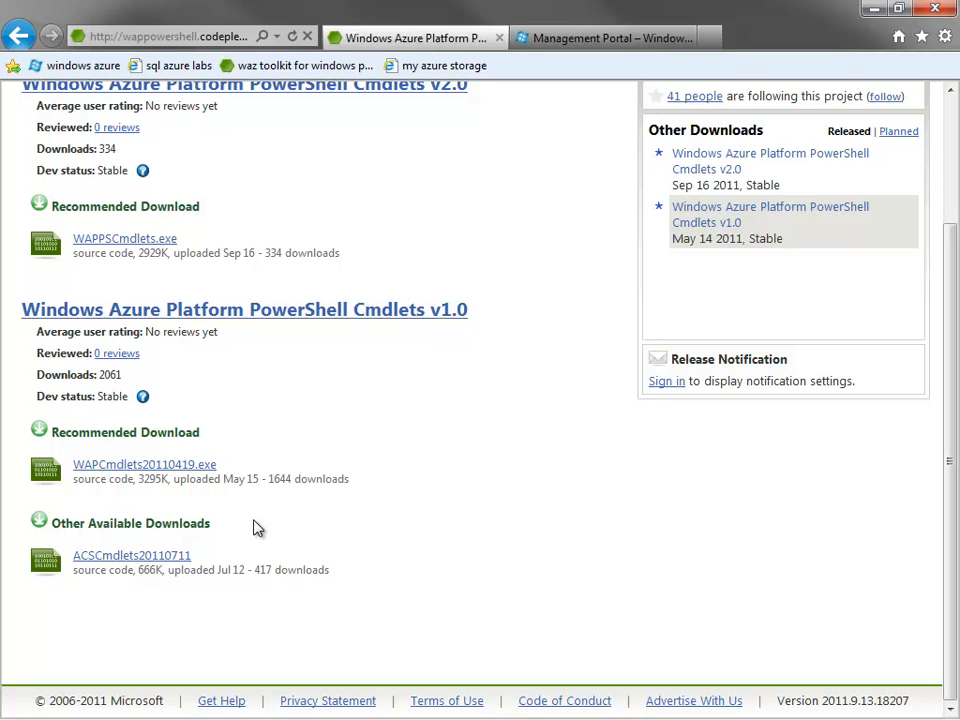
{"action": "scroll", "coordinate": [257, 527], "scroll_direction": "up", "scroll_amount": 5}
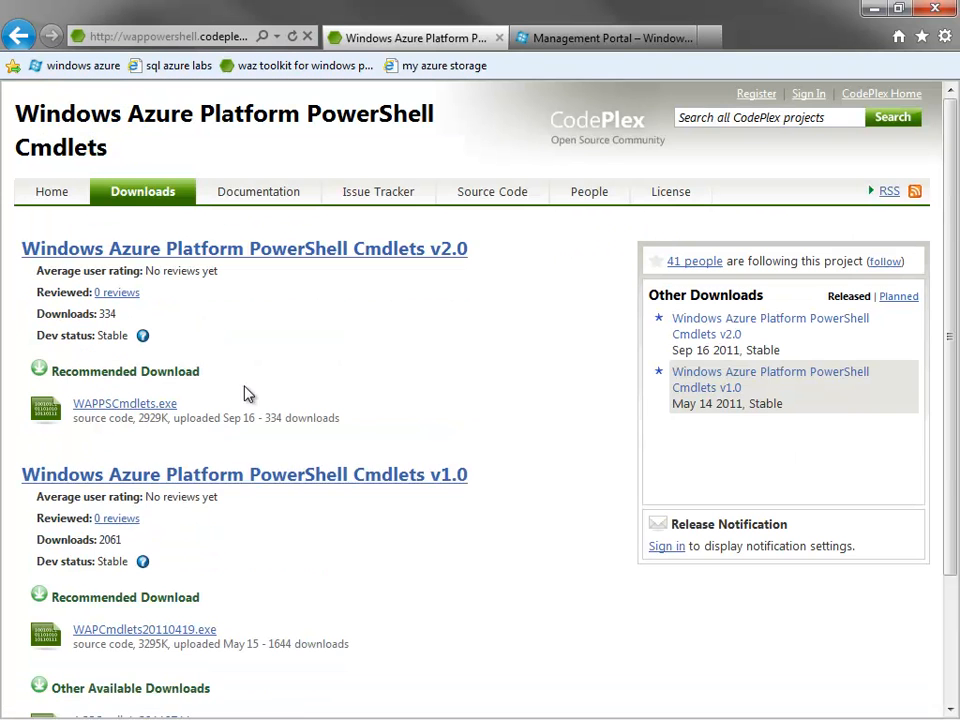
{"action": "left_click_drag", "start_coordinate": [472, 249], "coordinate": [24, 260]}
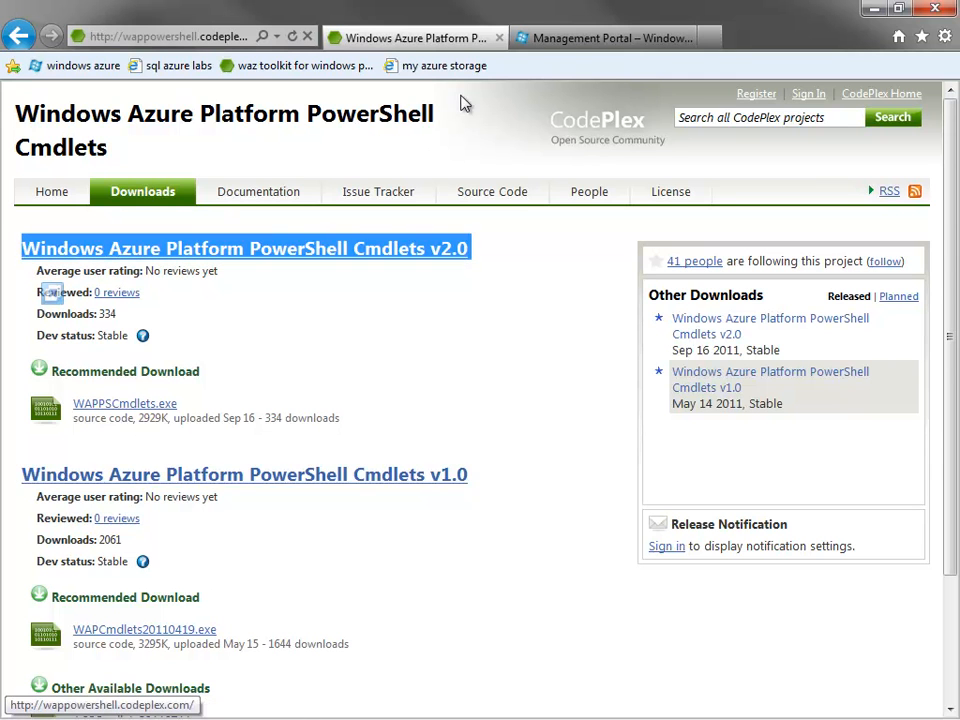
- Close CodePlex, select the production deployment and web role, collapse Properties and widen the Name column
{"action": "left_click", "coordinate": [499, 38]}
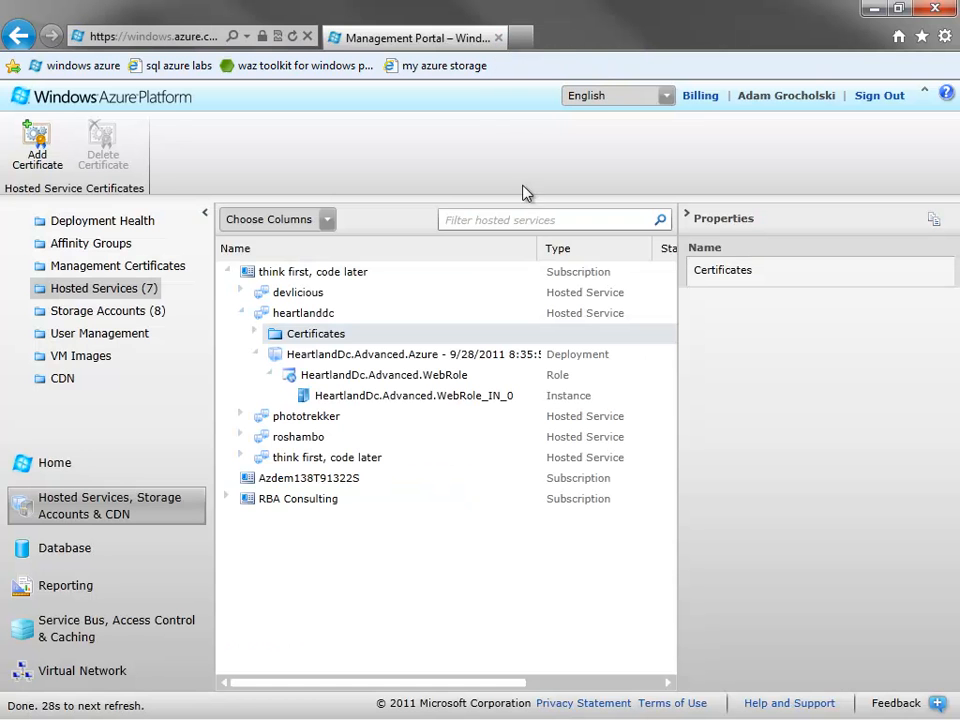
{"action": "left_click", "coordinate": [343, 354]}
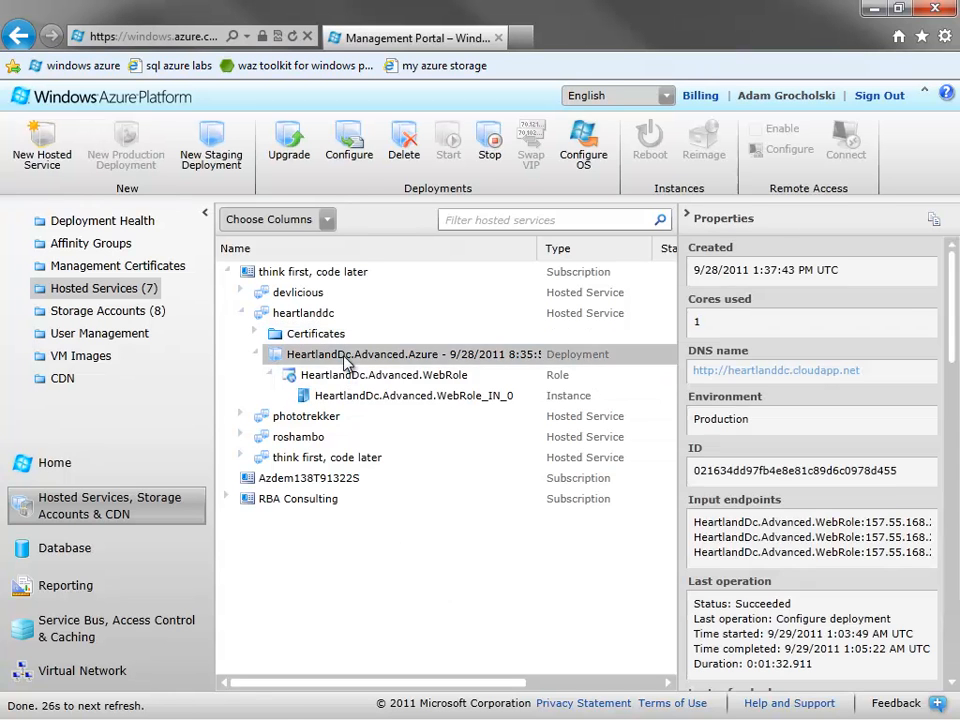
{"action": "left_click", "coordinate": [349, 375]}
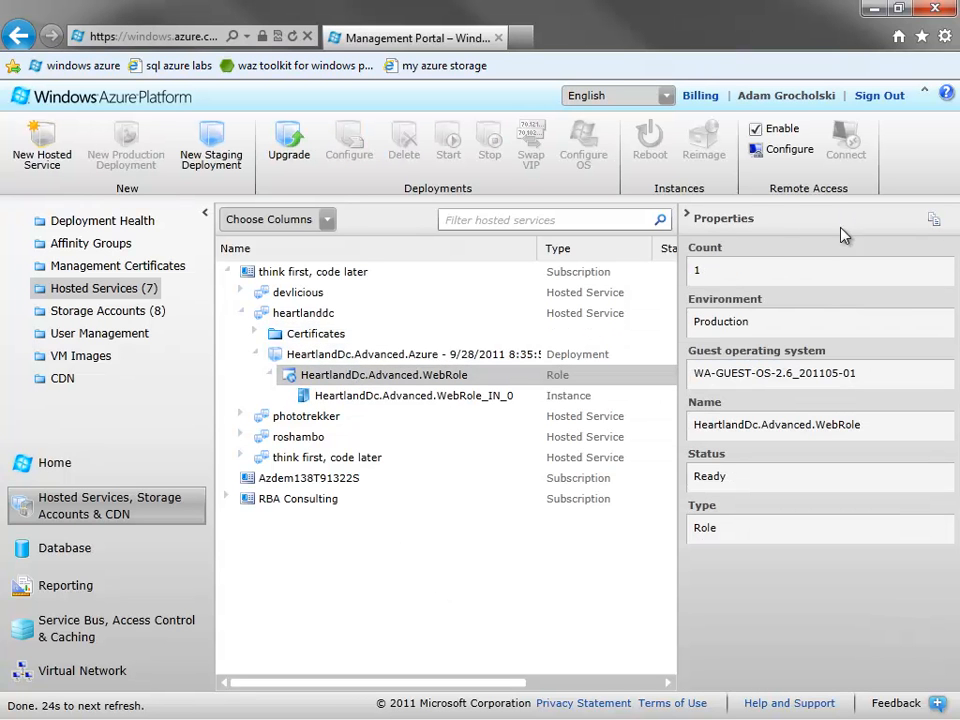
{"action": "left_click", "coordinate": [688, 218]}
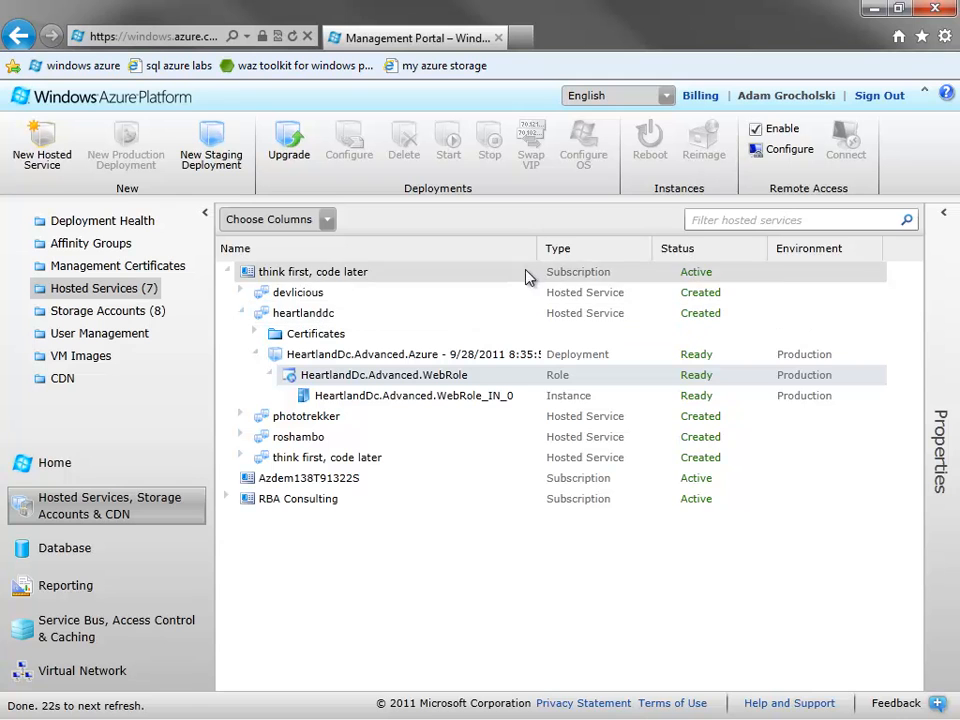
{"action": "mouse_move", "coordinate": [540, 248]}
{"action": "left_mouse_down"}
{"action": "mouse_move", "coordinate": [645, 248]}
{"action": "mouse_move", "coordinate": [612, 248]}
{"action": "left_mouse_up"}
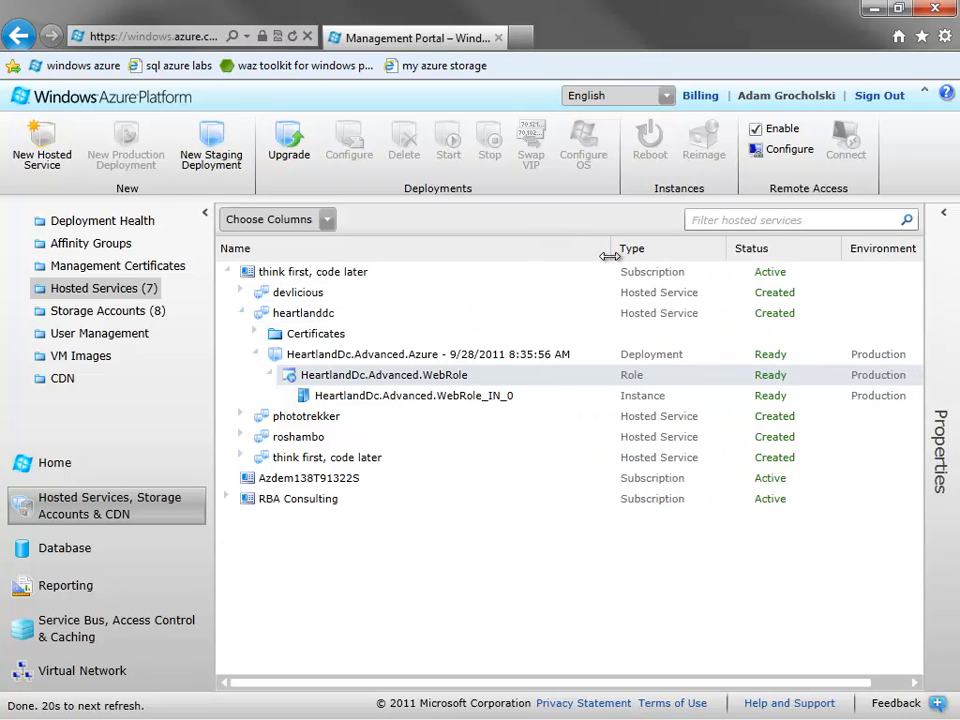
- Select the WebRole_IN_0 instance in the HeartlandDc.Advanced deployment
{"action": "left_click", "coordinate": [420, 395]}
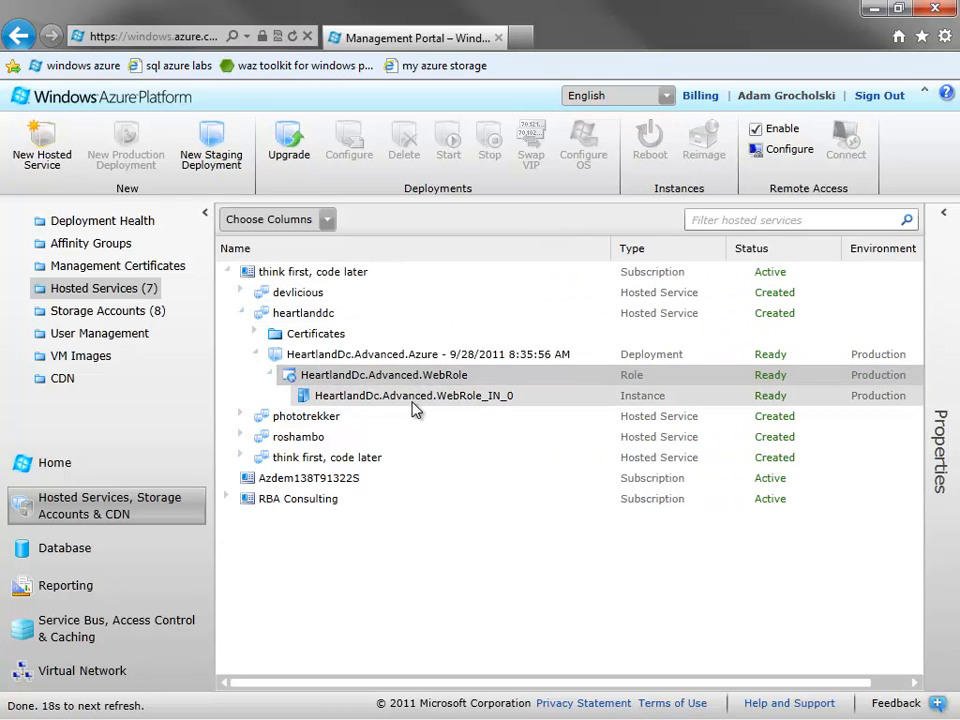
{"action": "left_click", "coordinate": [418, 396]}
{"action": "left_click", "coordinate": [414, 395]}
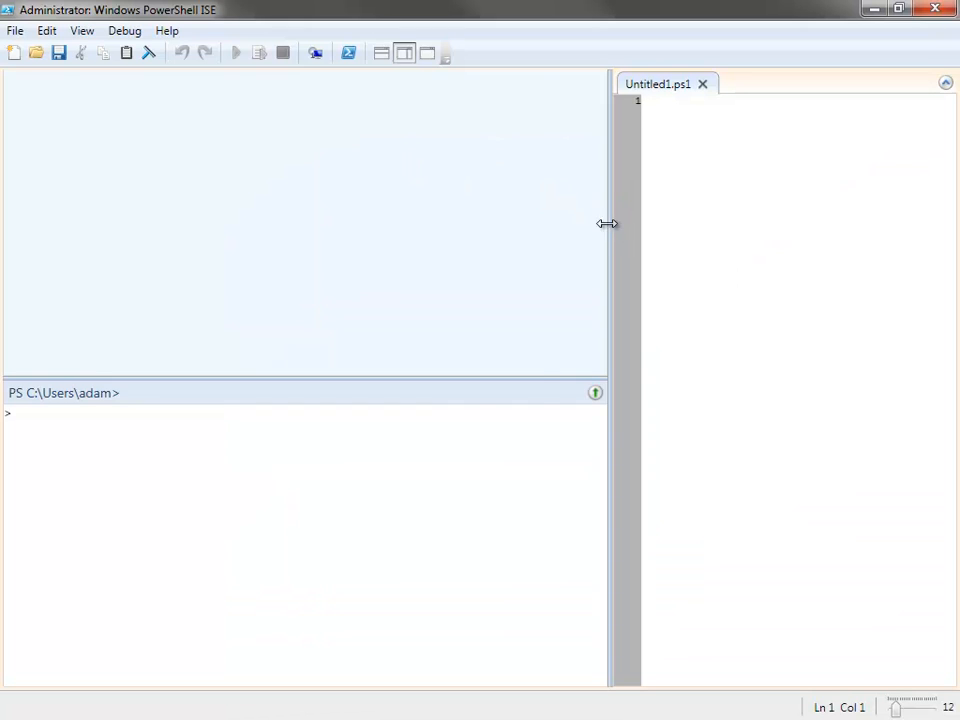
- Widen the empty script pane by moving the splitter left into the console area
{"action": "left_click_drag", "start_coordinate": [610, 220], "coordinate": [467, 240]}
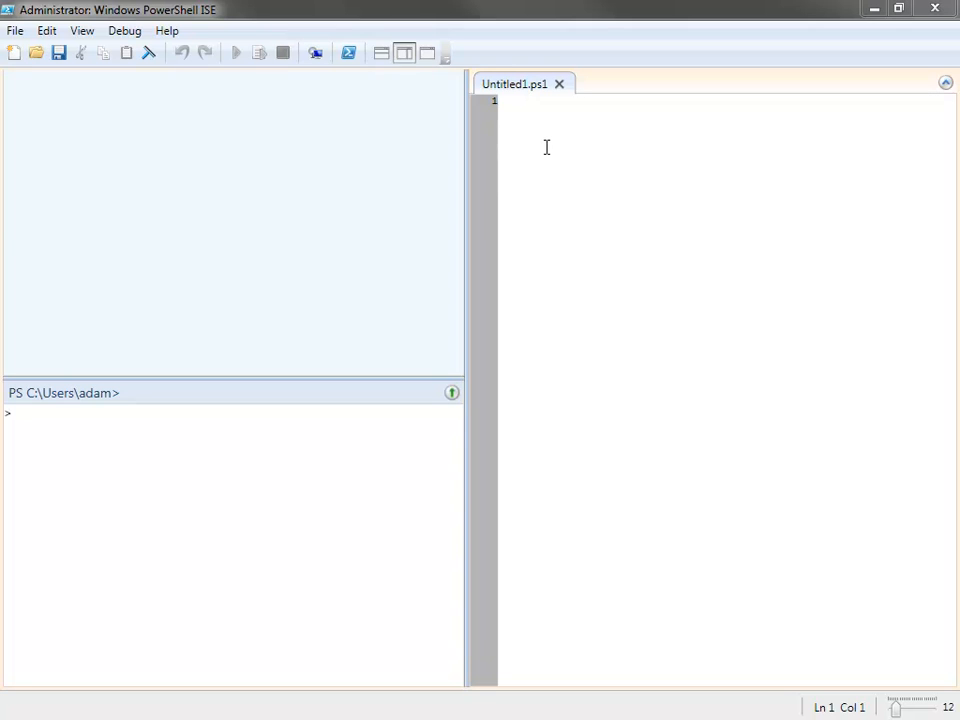
- Paste the header comment describing the script's purpose and add blank lines below it
{"action": "left_click", "coordinate": [549, 127]}
{"action": "type", "text": "# Suspends and removes the current production deployment"}
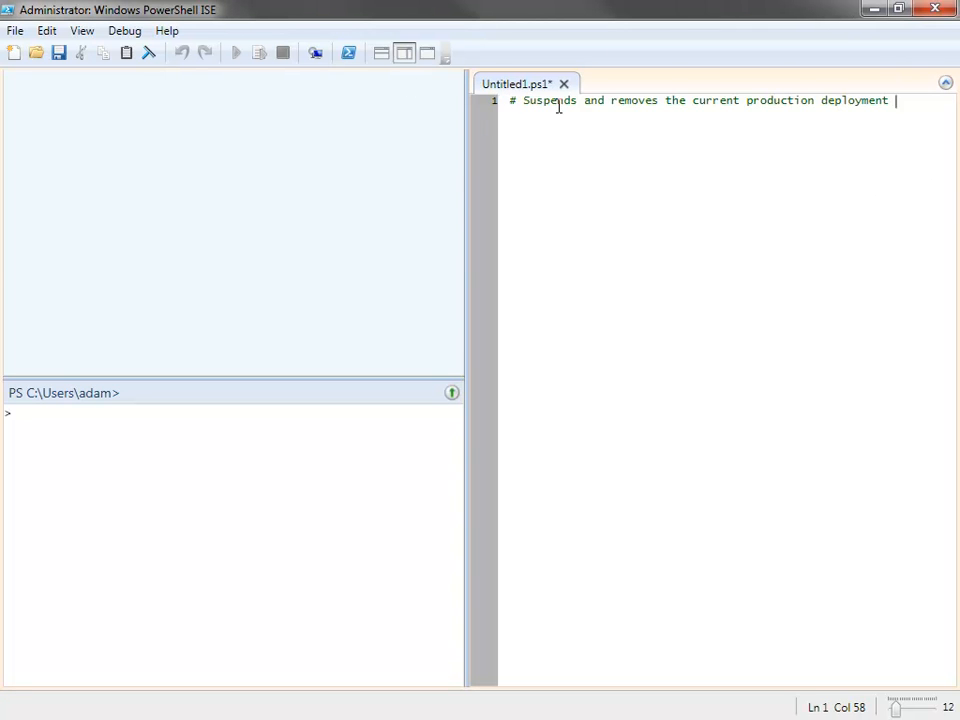
{"action": "left_click", "coordinate": [517, 101]}
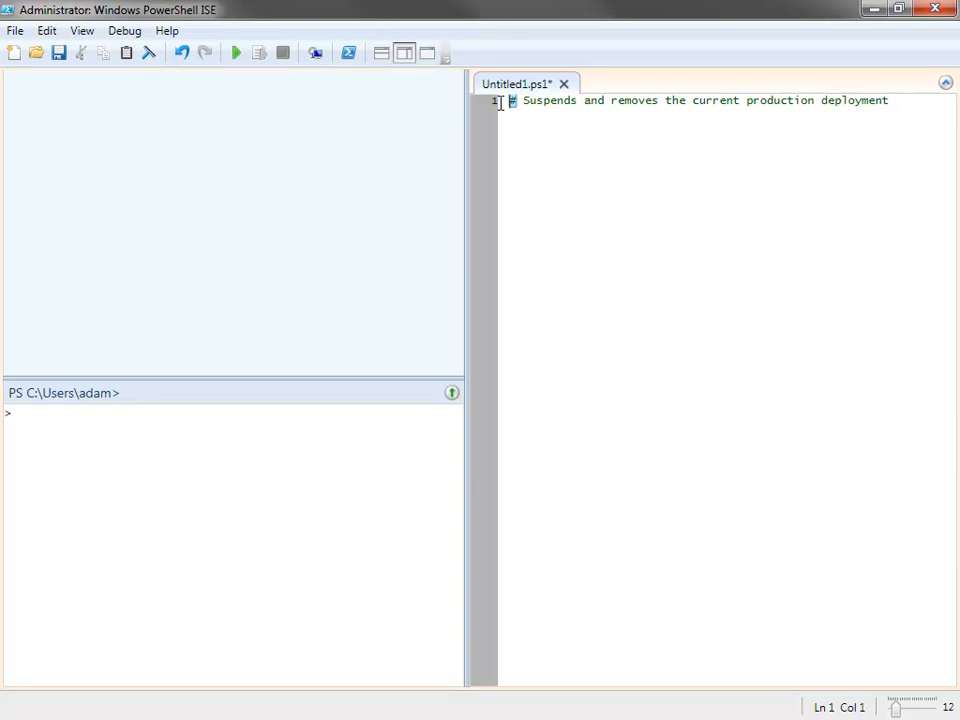
{"action": "left_click", "coordinate": [544, 100]}
{"action": "key", "text": "End"}
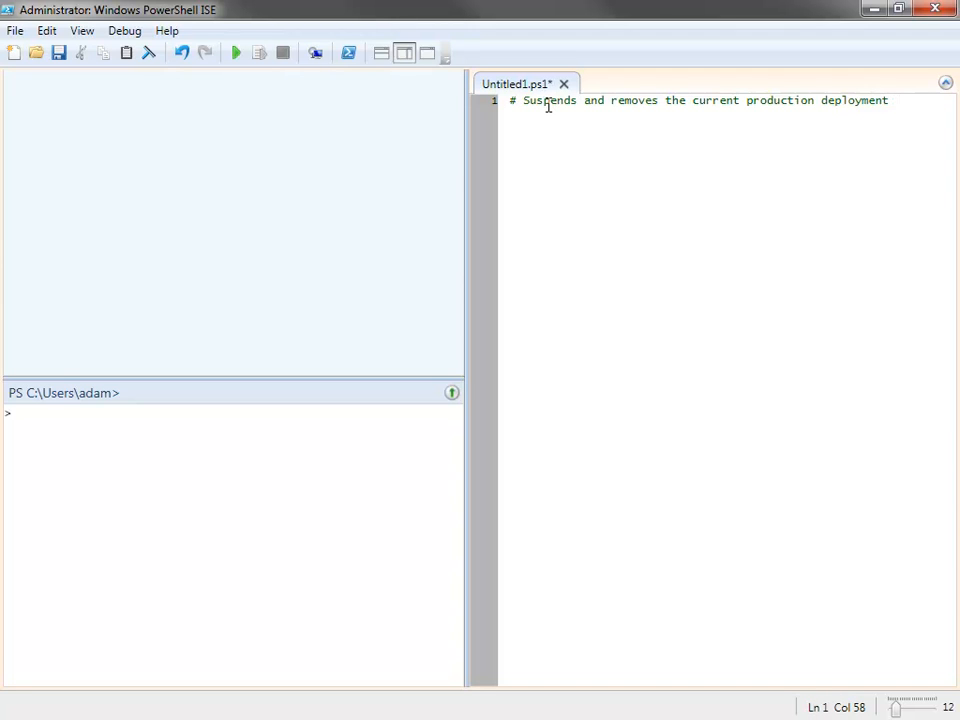
{"action": "key", "text": "Return"}
{"action": "key", "text": "Return"}
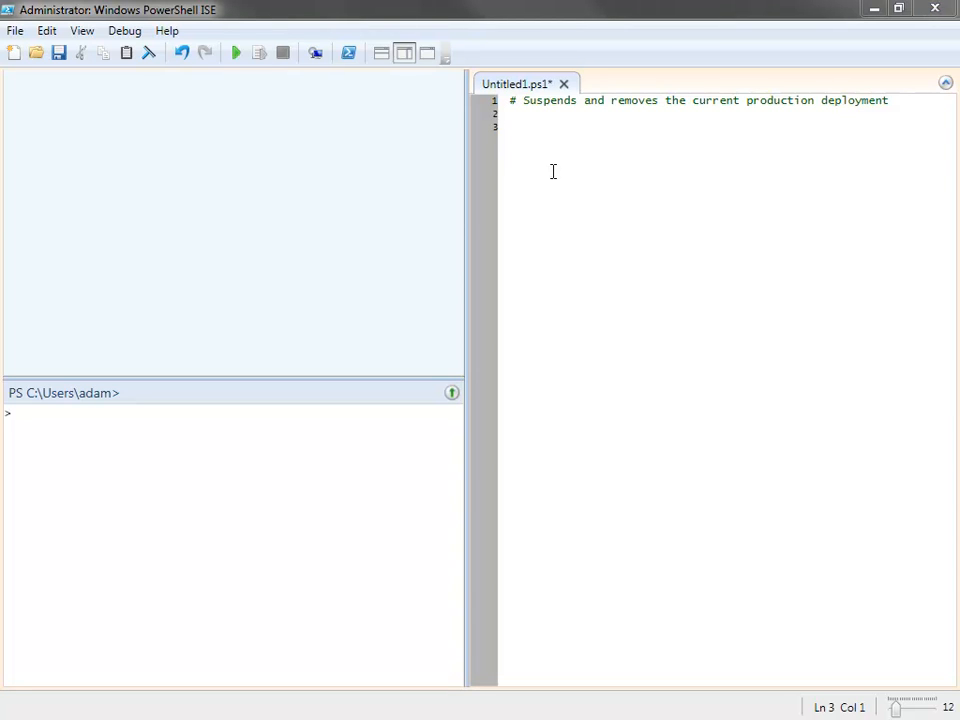
- Paste the Add-PSSnapin AzureManagementToolsSnapIn lines, widen the script pane and add blank lines after them
{"action": "left_click", "coordinate": [517, 126]}
{"action": "type", "text": "# Add the Windows Azure Powershell cmdlets to the session Add-PSSnapin AzureManagementToolsSnapIn"}
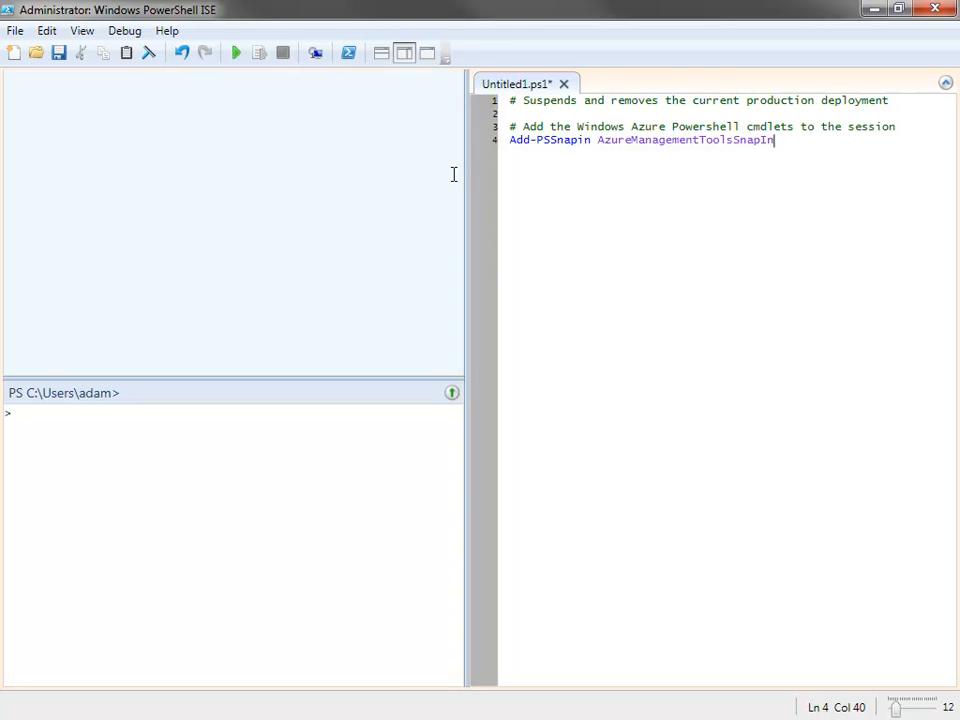
{"action": "mouse_move", "coordinate": [468, 174]}
{"action": "left_mouse_down"}
{"action": "mouse_move", "coordinate": [233, 151]}
{"action": "mouse_move", "coordinate": [305, 151]}
{"action": "left_mouse_up"}
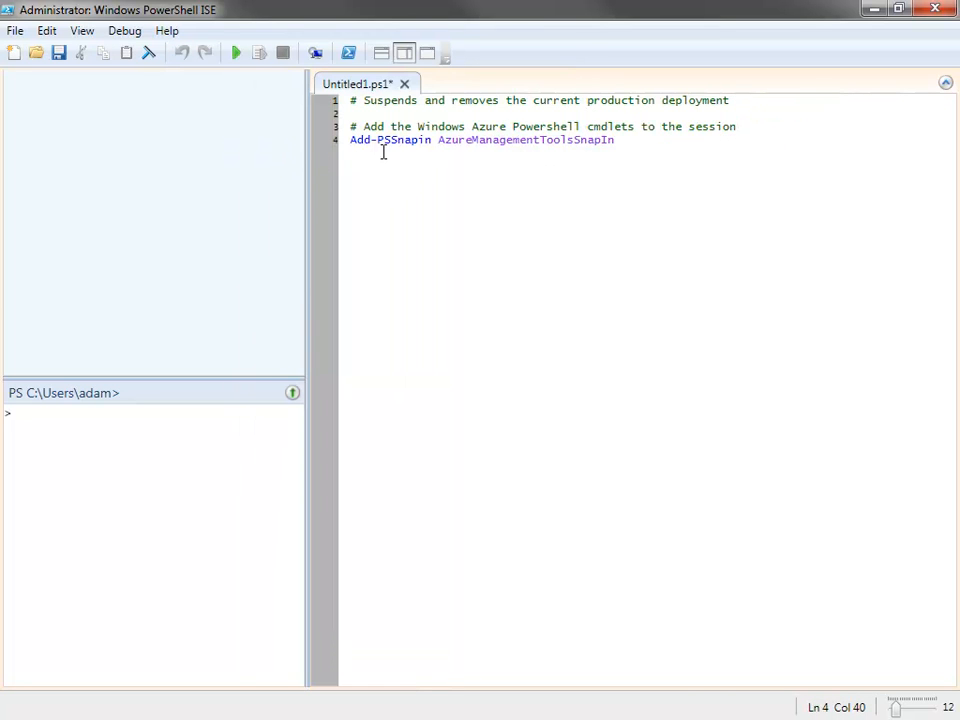
{"action": "left_click", "coordinate": [428, 140]}
{"action": "left_click_drag", "start_coordinate": [616, 140], "coordinate": [349, 140]}
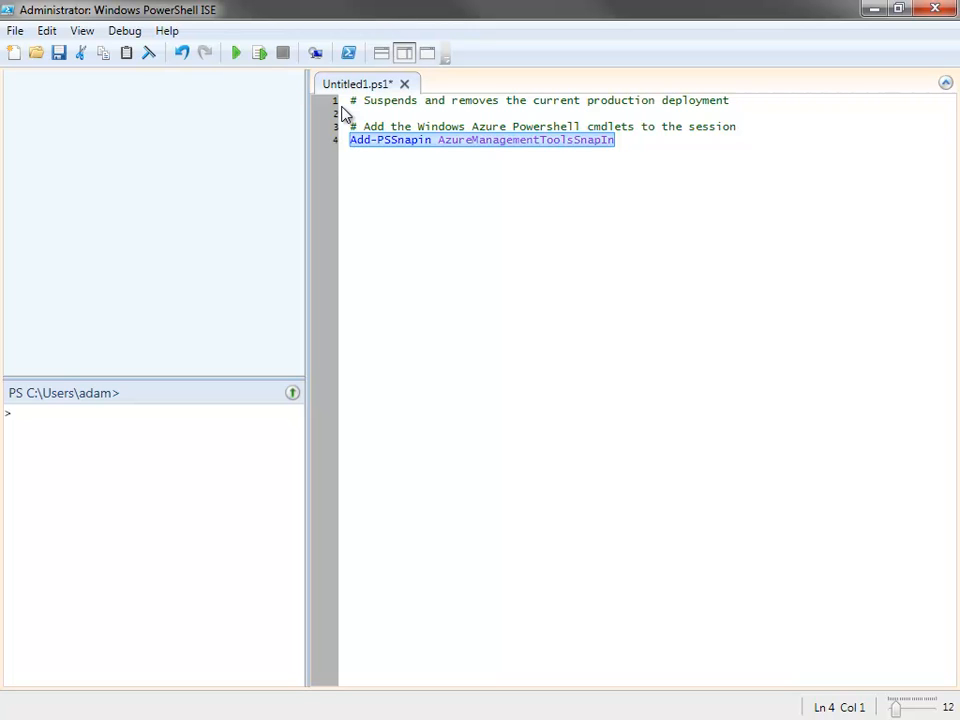
{"action": "key", "text": "End"}
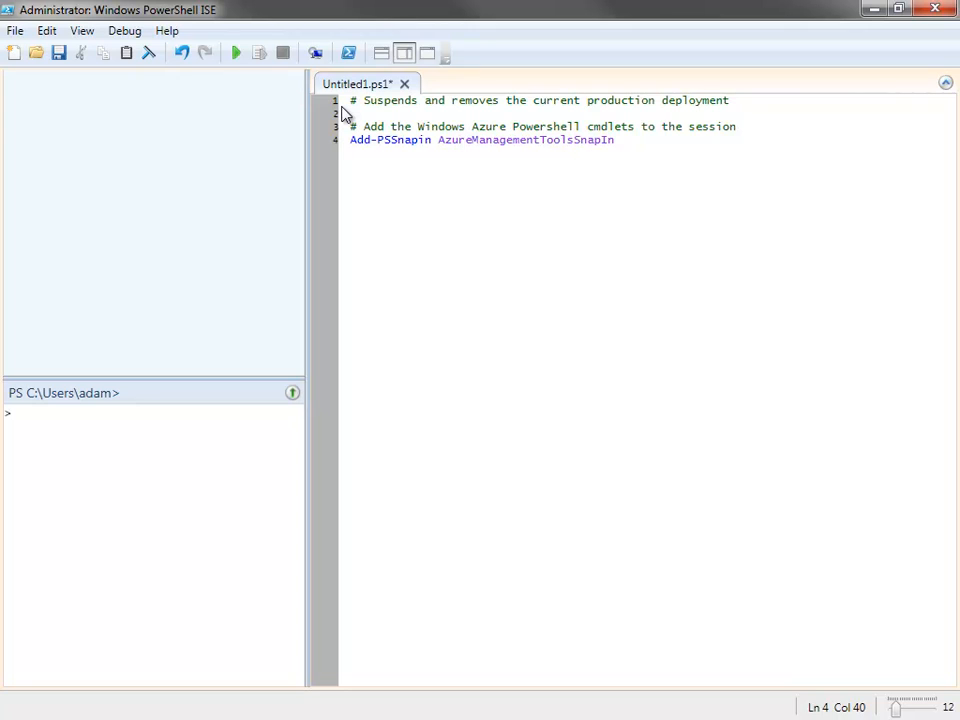
{"action": "key", "text": "Return"}
{"action": "key", "text": "Return"}
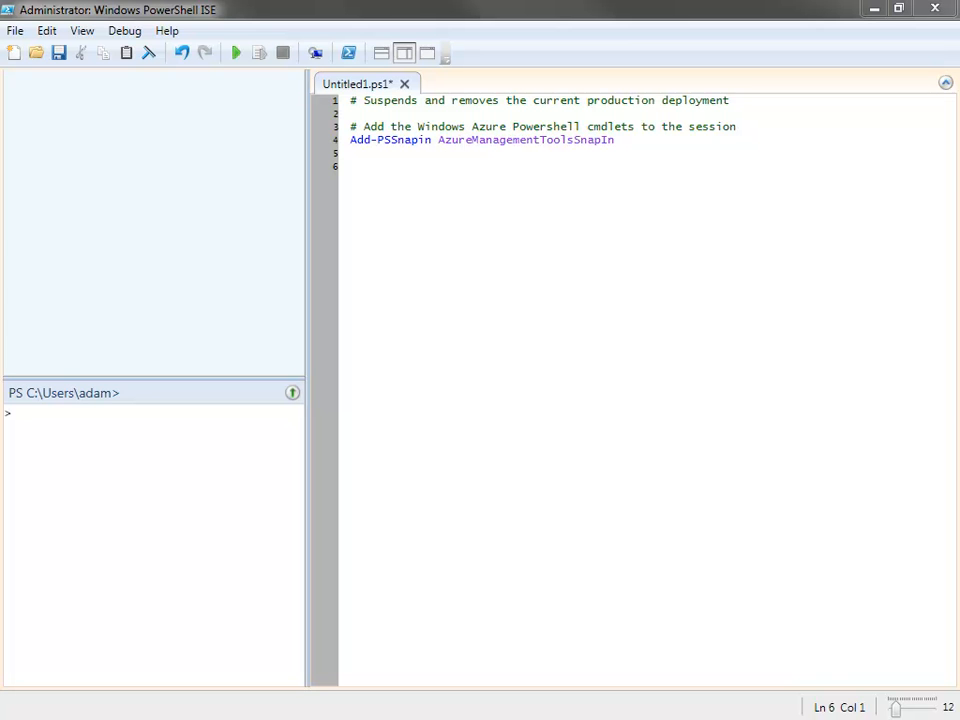
- In the Azure portal, view Management Certificates, select heartlanddc.cloudapp.net, widen the Name column and minimize the browser
{"action": "key", "text": "alt+Tab"}
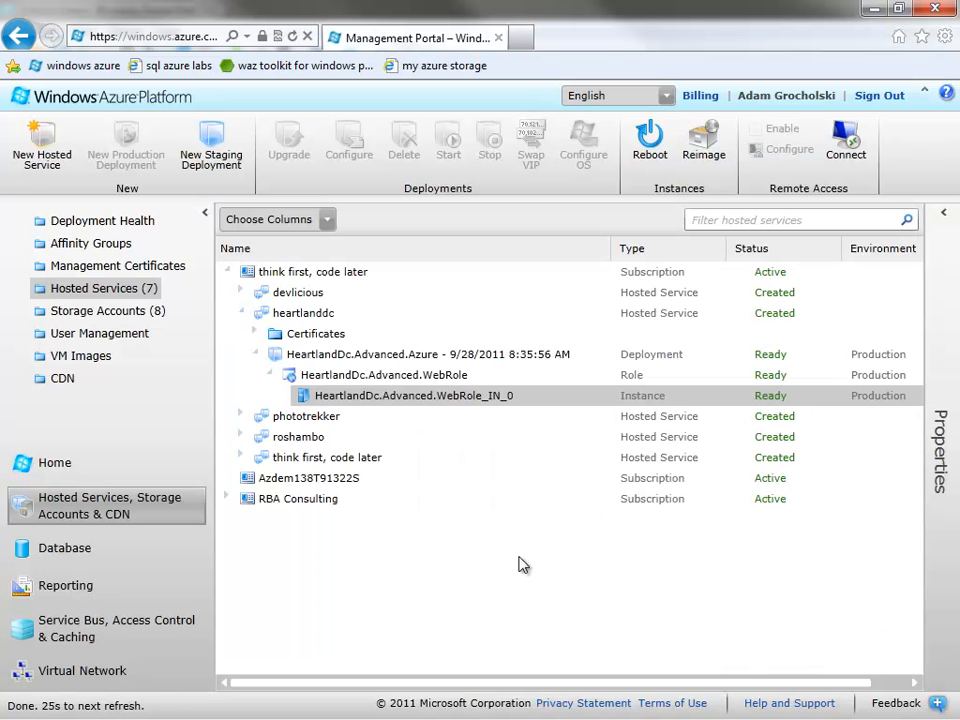
{"action": "left_click", "coordinate": [115, 266]}
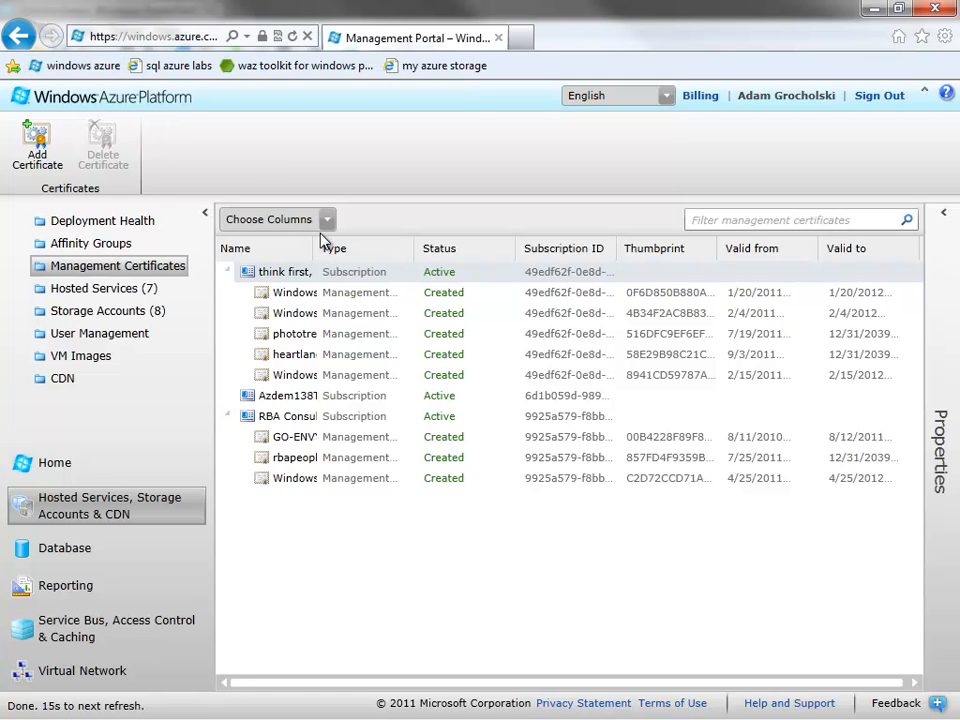
{"action": "left_click", "coordinate": [615, 355]}
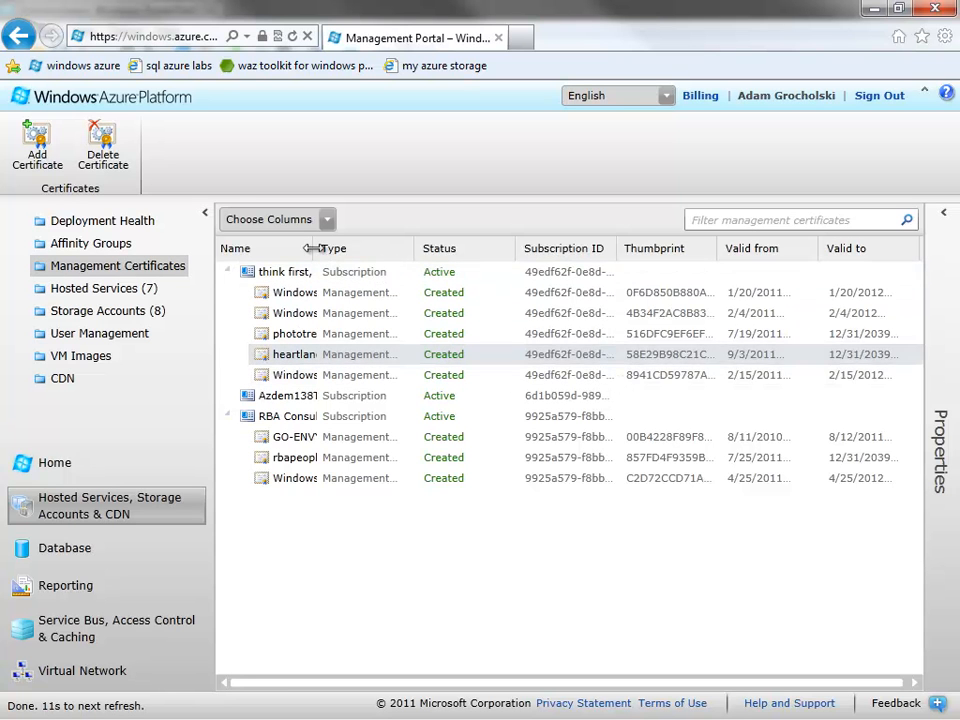
{"action": "left_click_drag", "start_coordinate": [312, 248], "coordinate": [402, 253]}
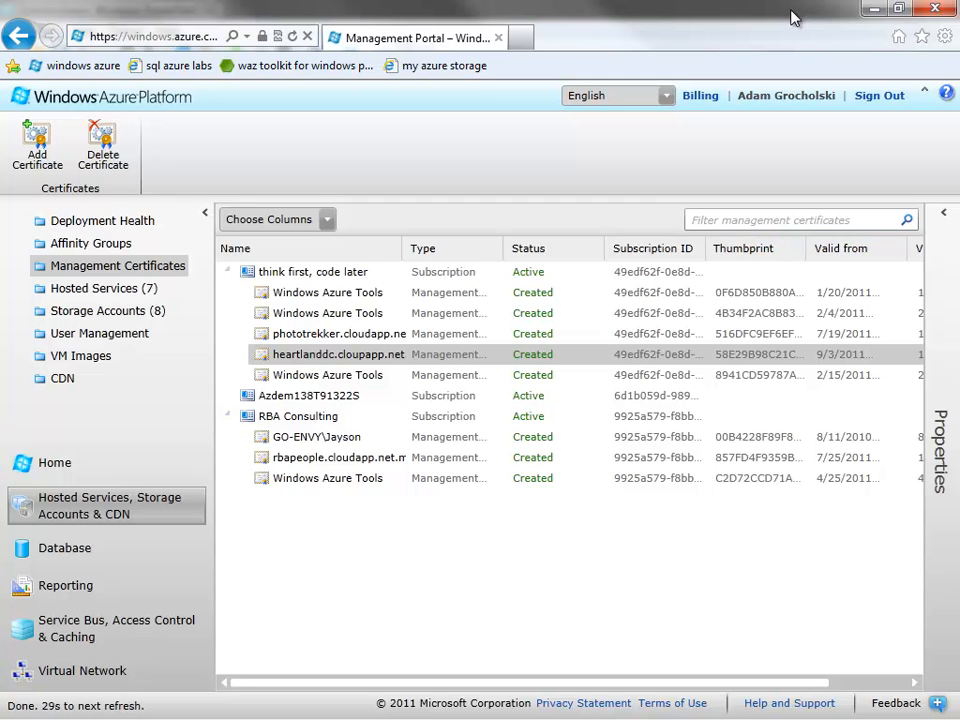
{"action": "left_click", "coordinate": [872, 9]}
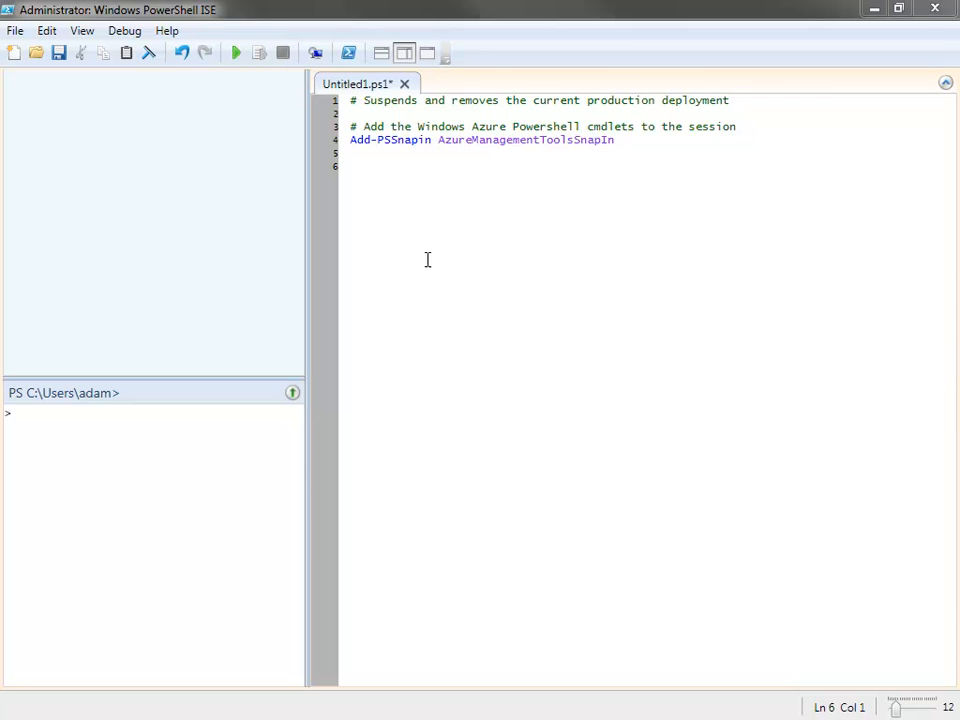
- Paste the $cert = Get-Item cert:\CurrentUser\My\<thumbprint> lines and select the certificate thumbprint
{"action": "type", "text": "# Get the Windows Azure management certificate $cert = Get-Item cert:\\CurrentUser\\My\\58E29B98C21C4CC986C2399B971E86A34CF2DAD0"}
{"action": "left_click", "coordinate": [428, 179]}
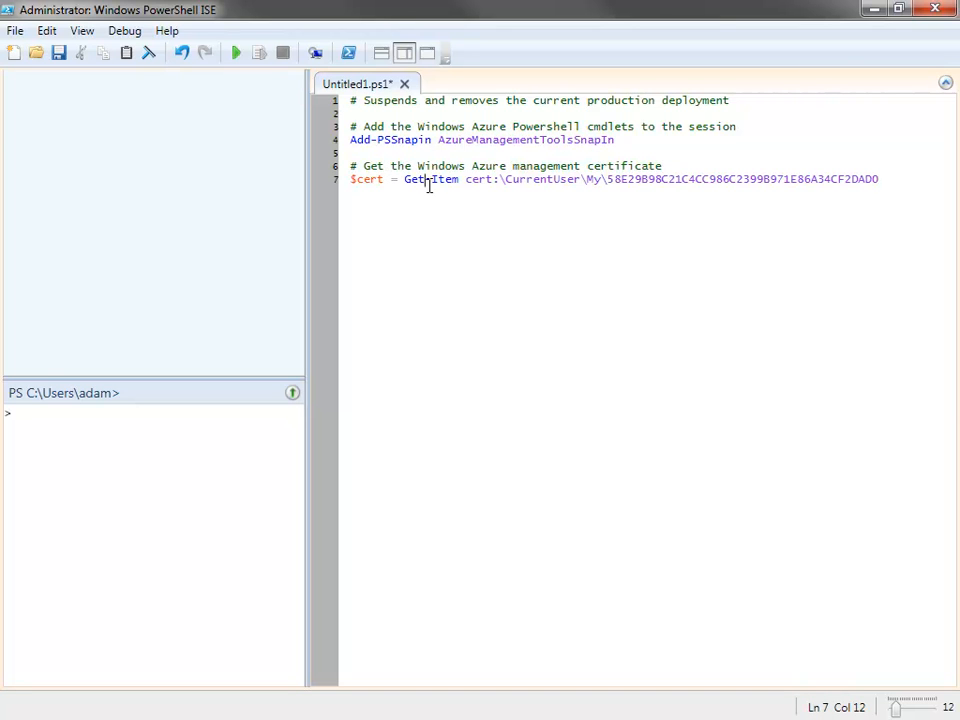
{"action": "double_click", "coordinate": [476, 180]}
{"action": "left_click", "coordinate": [514, 179]}
{"action": "double_click", "coordinate": [548, 166]}
{"action": "left_click", "coordinate": [601, 180]}
{"action": "left_click", "coordinate": [602, 180]}
{"action": "left_click_drag", "start_coordinate": [608, 180], "coordinate": [879, 178]}
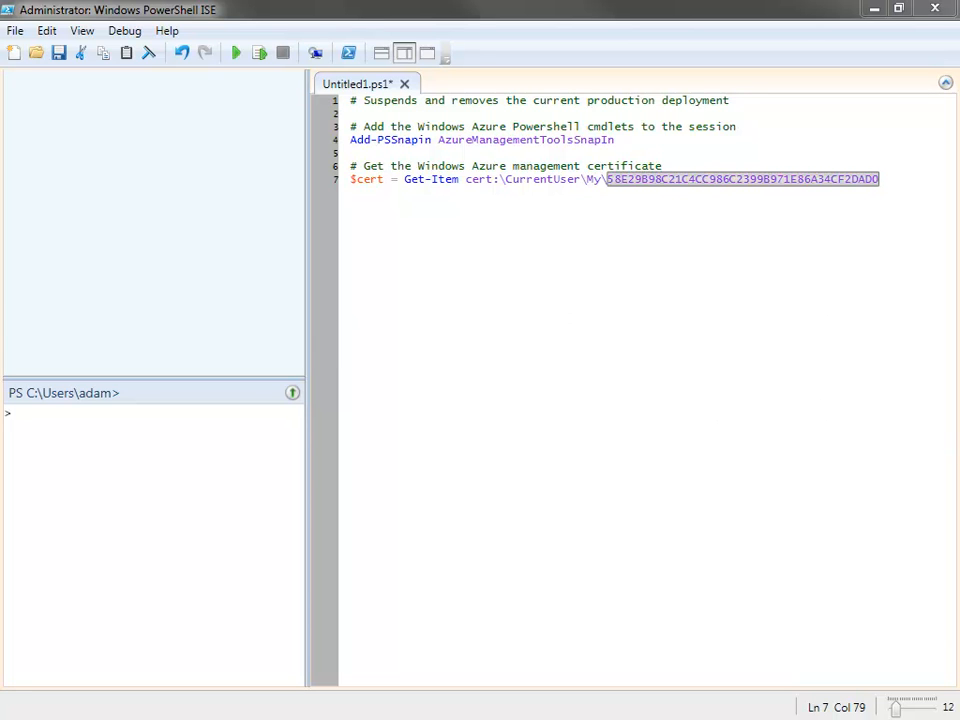
- In the portal's Hosted Services, show the subscription's properties, select its Subscription ID and the heartlanddc service, then return to ISE
{"action": "key", "text": "alt+Tab"}
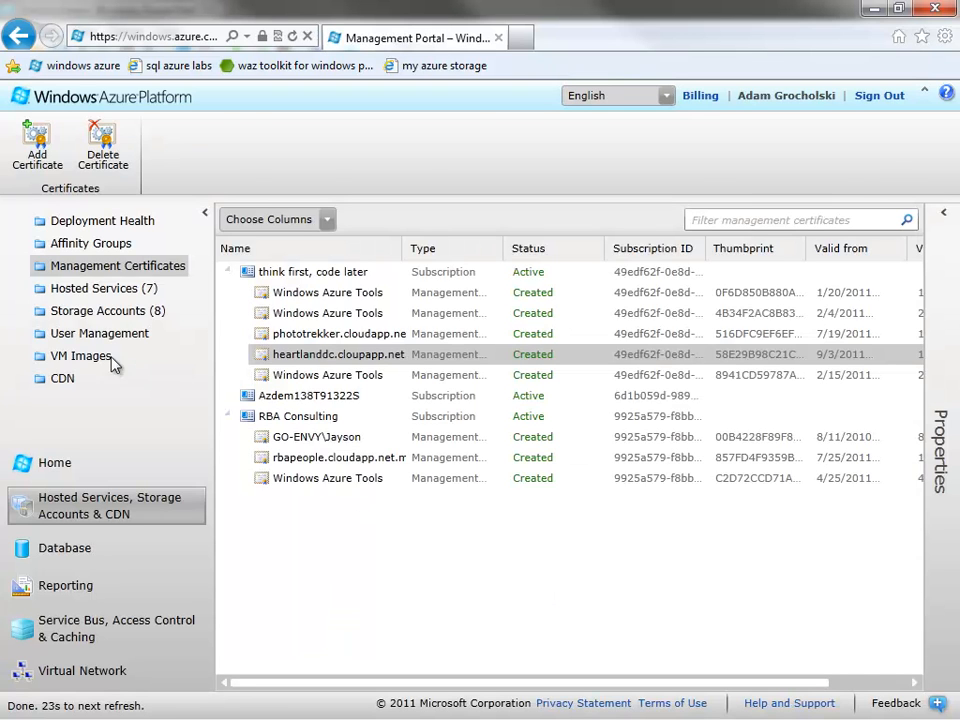
{"action": "left_click", "coordinate": [104, 288]}
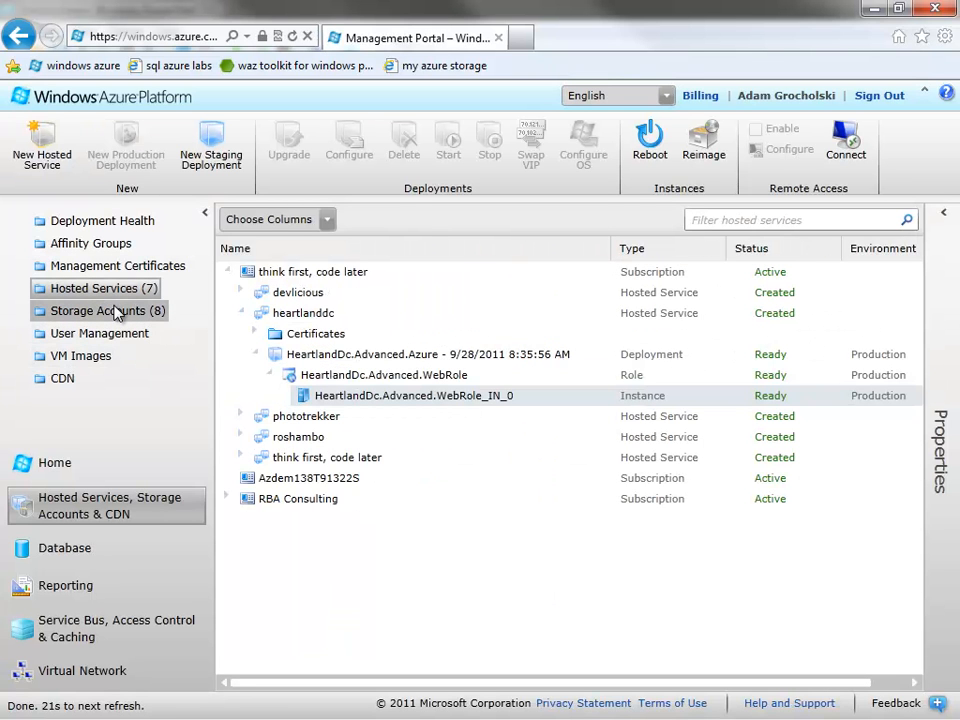
{"action": "left_click", "coordinate": [317, 273]}
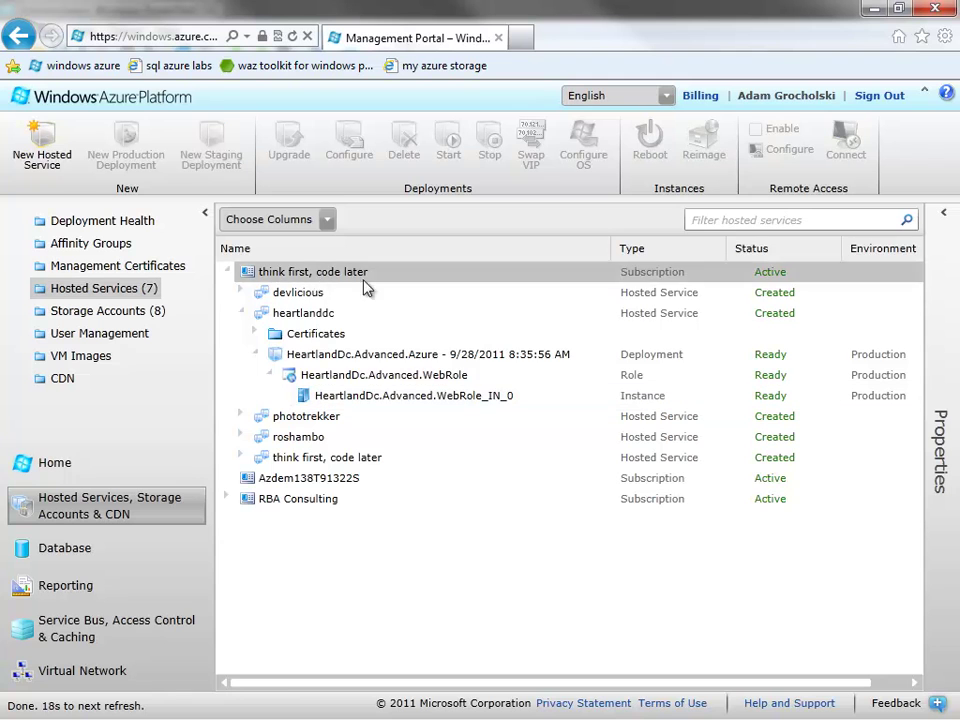
{"action": "left_click", "coordinate": [943, 213]}
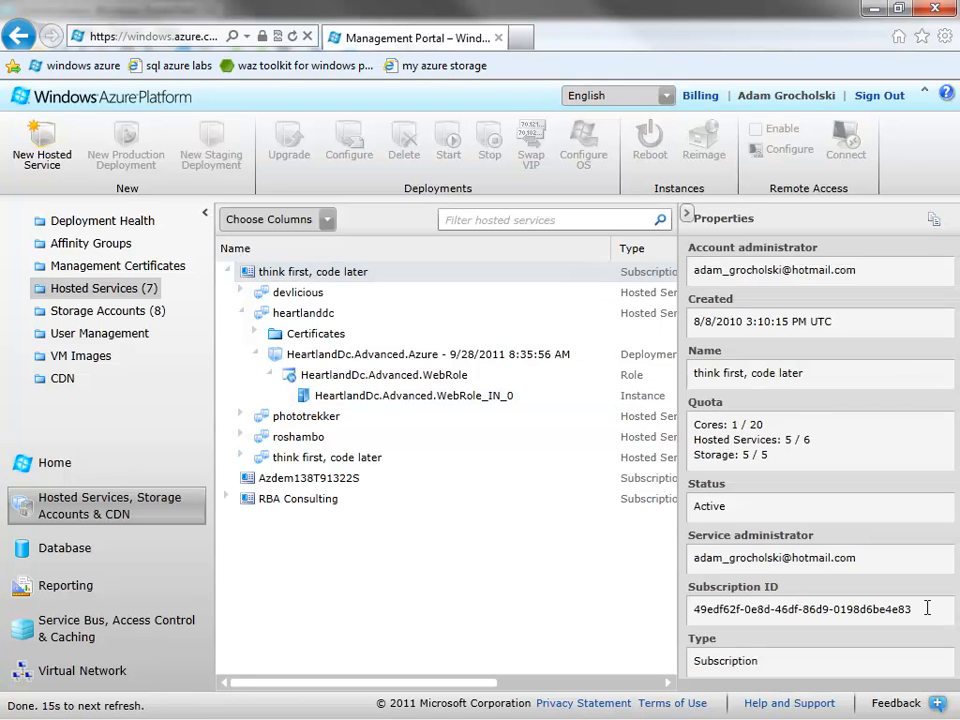
{"action": "left_click_drag", "start_coordinate": [912, 609], "coordinate": [690, 621]}
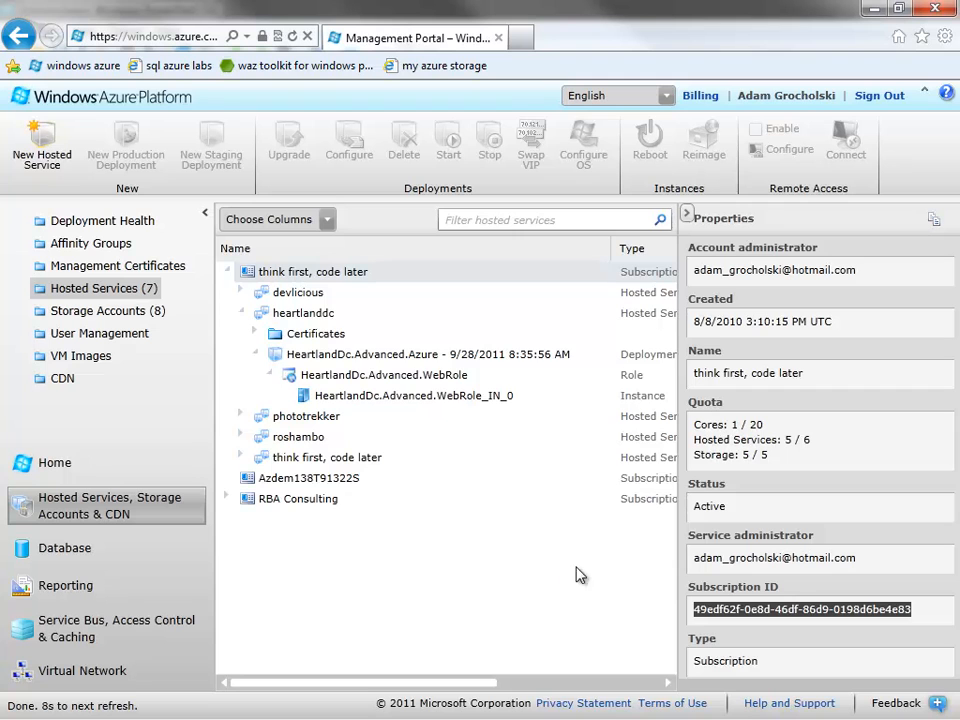
{"action": "left_click", "coordinate": [303, 313]}
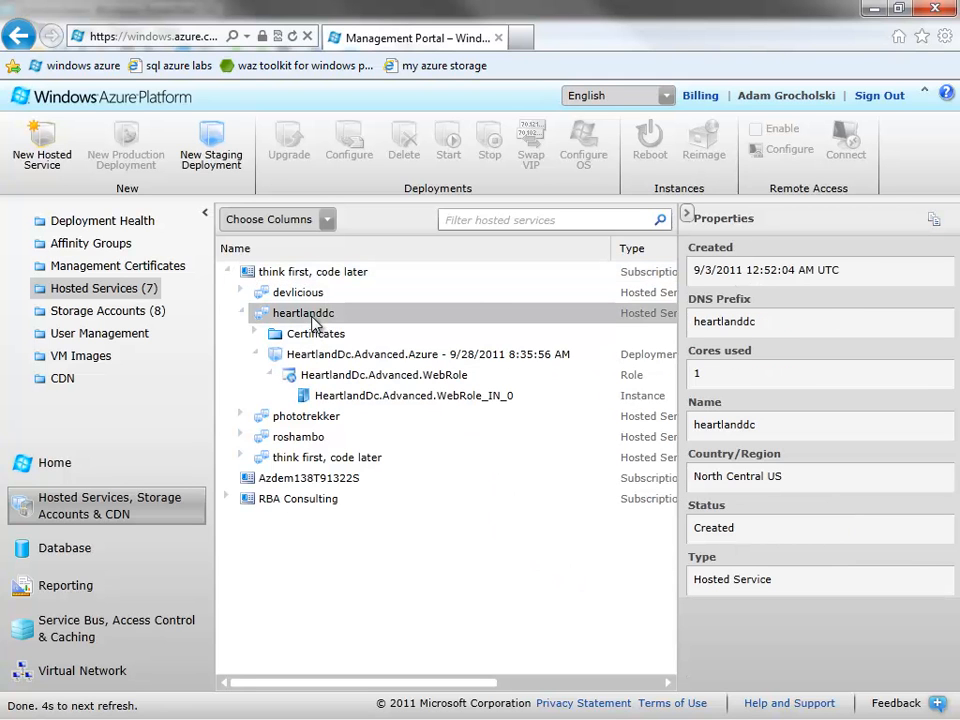
{"action": "left_click", "coordinate": [665, 12]}
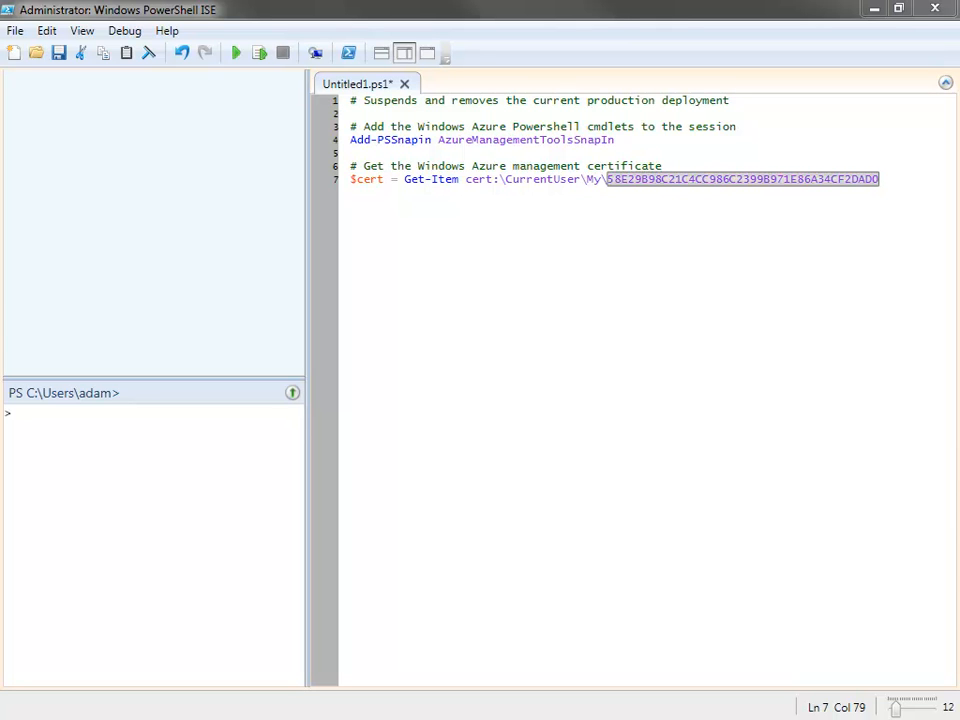
- Paste the subscription and service block defining $sub and $servicename 'heartlanddc', highlighting each line
{"action": "left_click", "coordinate": [365, 180]}
{"action": "key", "text": "End"}
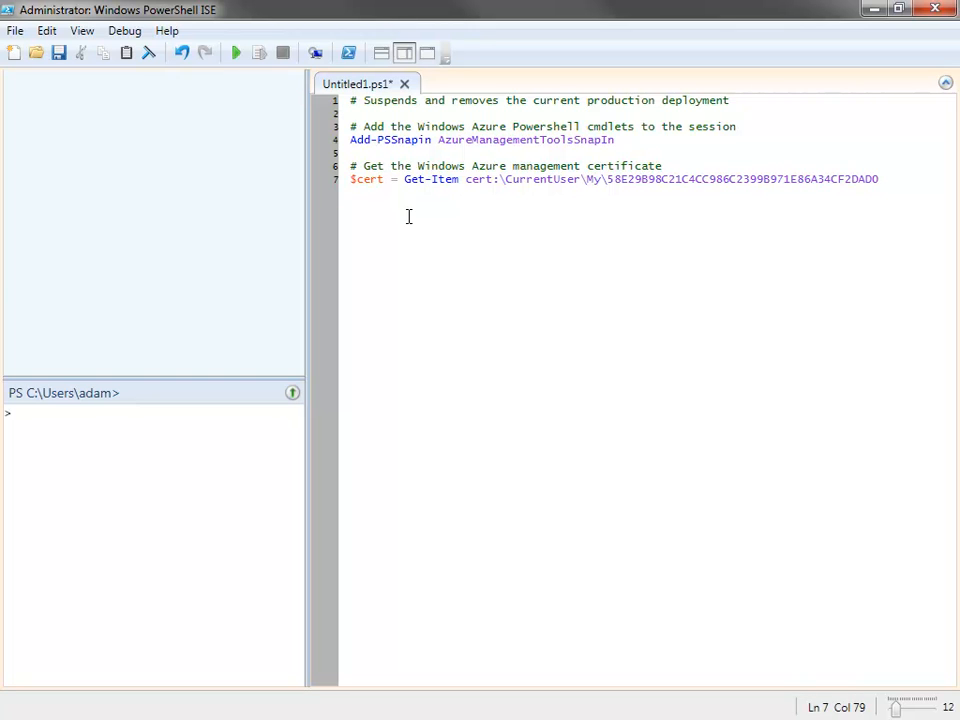
{"action": "key", "text": "Return"}
{"action": "key", "text": "Return"}
{"action": "key", "text": "ctrl+v"}
{"action": "key", "text": "Up"}
{"action": "key", "text": "Home"}
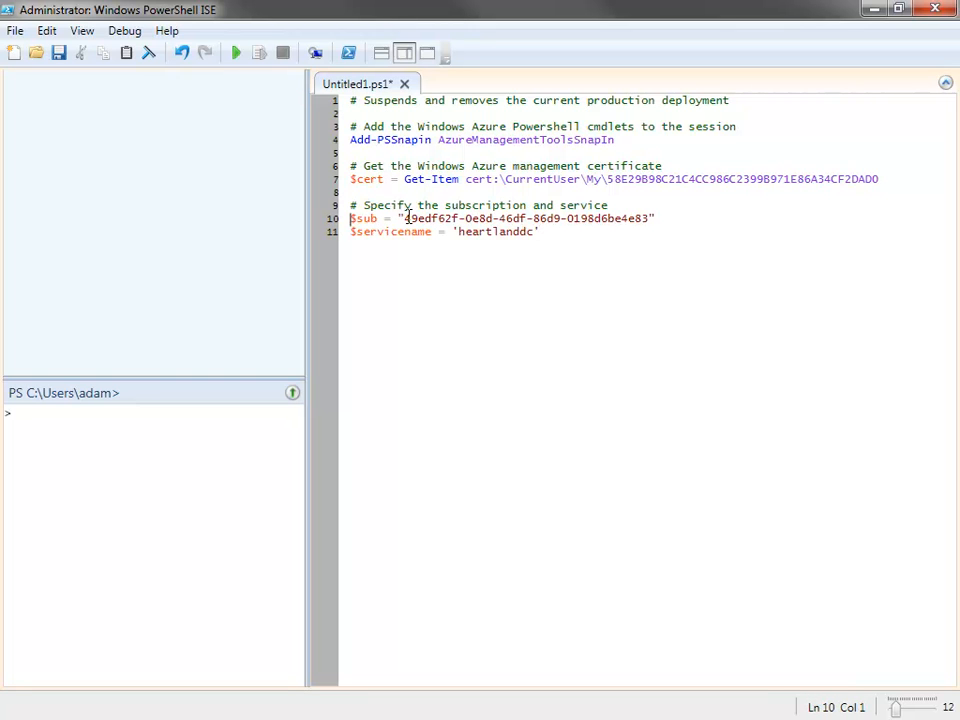
{"action": "key", "text": "End"}
{"action": "key", "text": "shift+Home"}
{"action": "key", "text": "Down"}
{"action": "key", "text": "End"}
{"action": "key", "text": "shift+Home"}
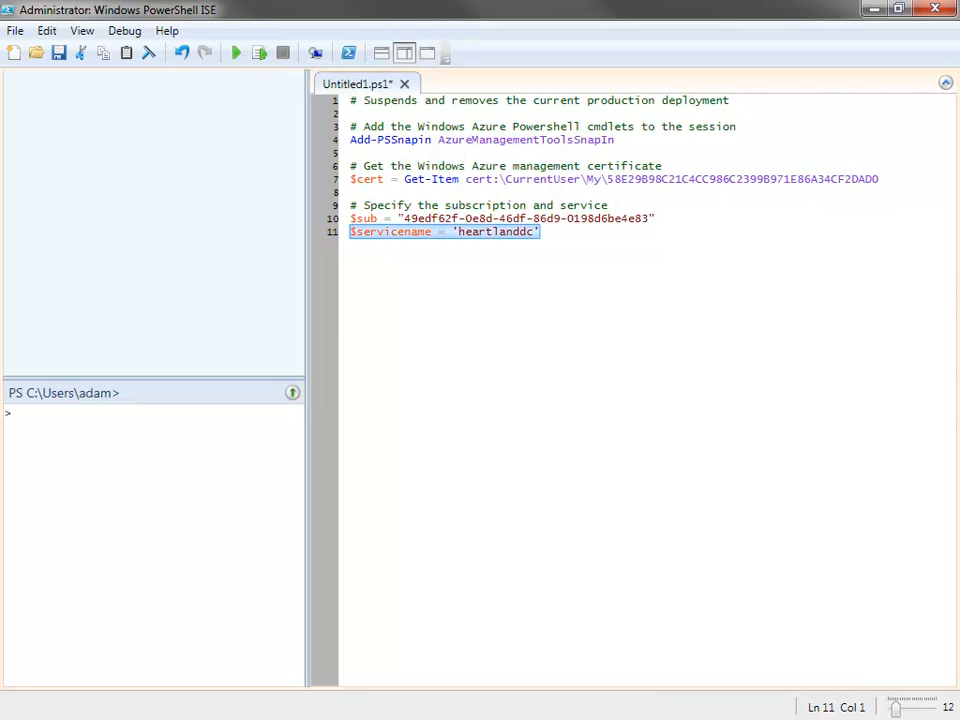
- Add two blank lines after the $servicename line to start line 13
{"action": "key", "text": "alt+Tab"}
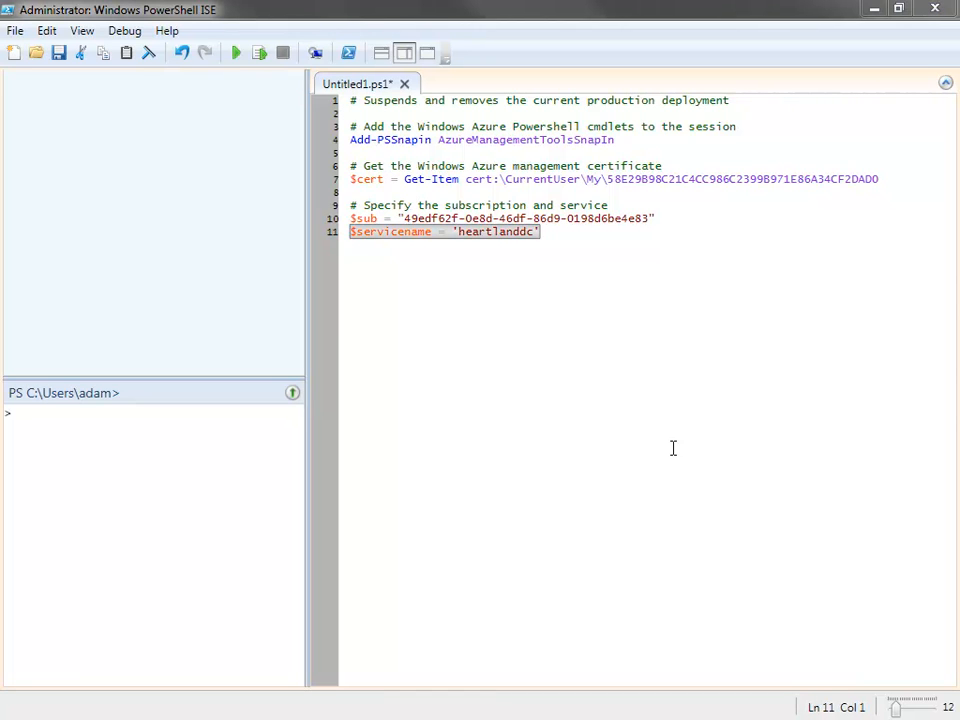
{"action": "left_click", "coordinate": [560, 235]}
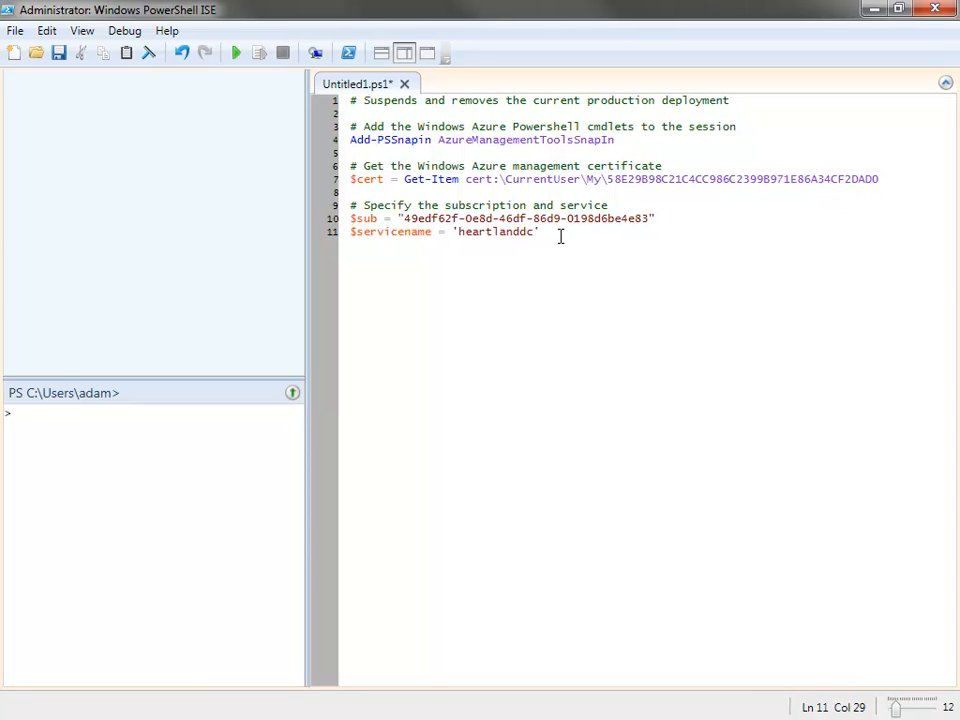
{"action": "key", "text": "Return"}
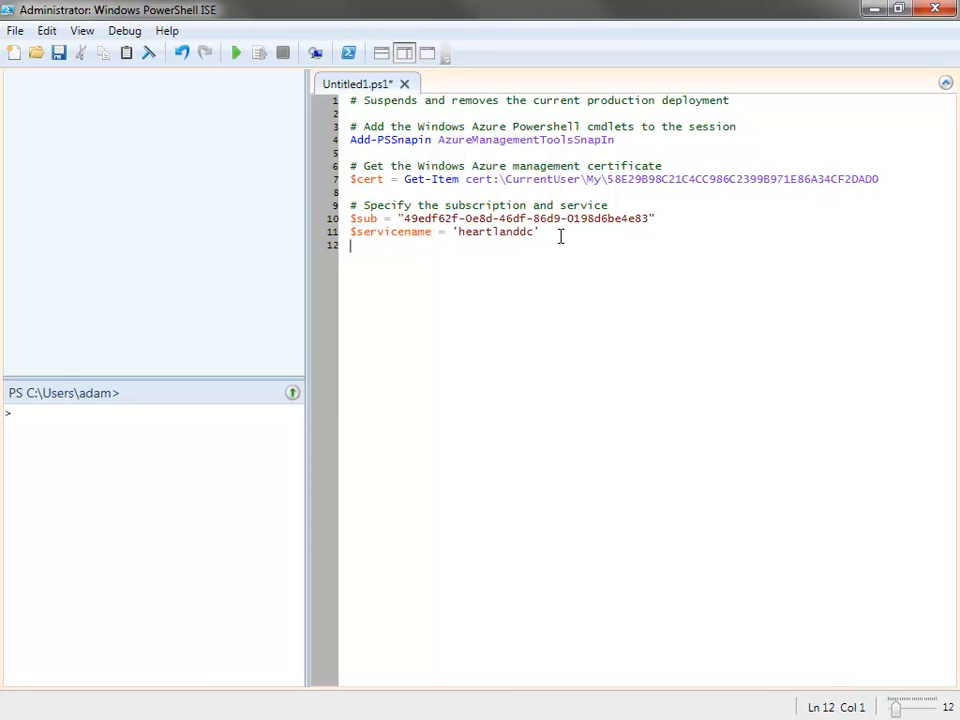
{"action": "key", "text": "Return"}
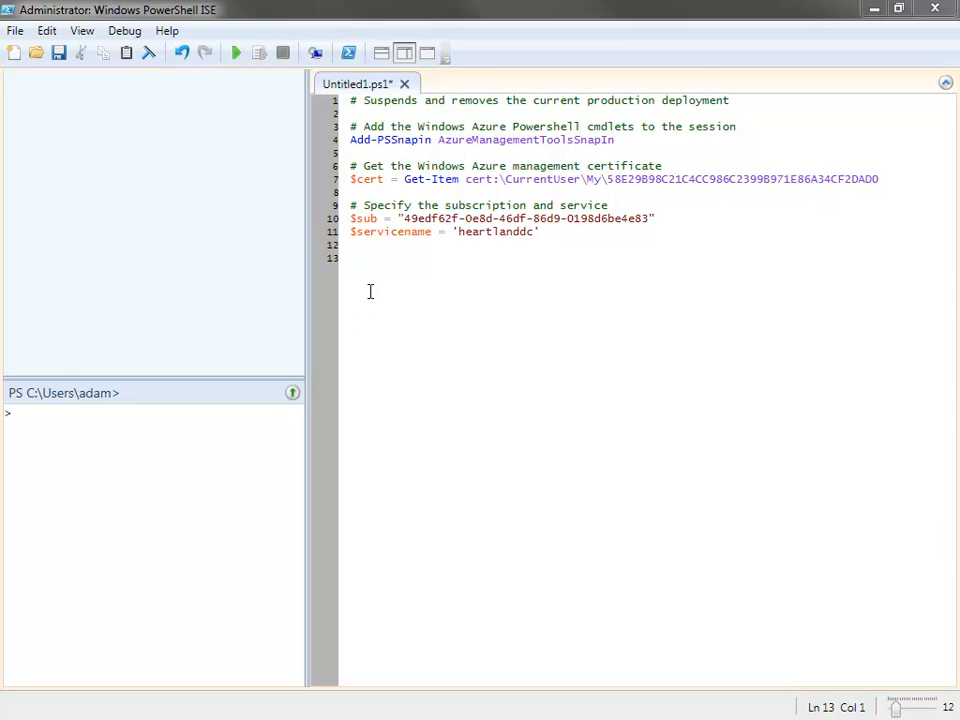
{"action": "type", "text": "# Suspend the deployment Get-HostedService $servicename -Certificate $cert -SubscriptionId $sub |     Get-Deployment -Slot Production |     Set-DeploymentStatus 'Suspended' |     Get-OperationStatus -WaitToComplete"}
{"action": "left_click", "coordinate": [421, 271]}
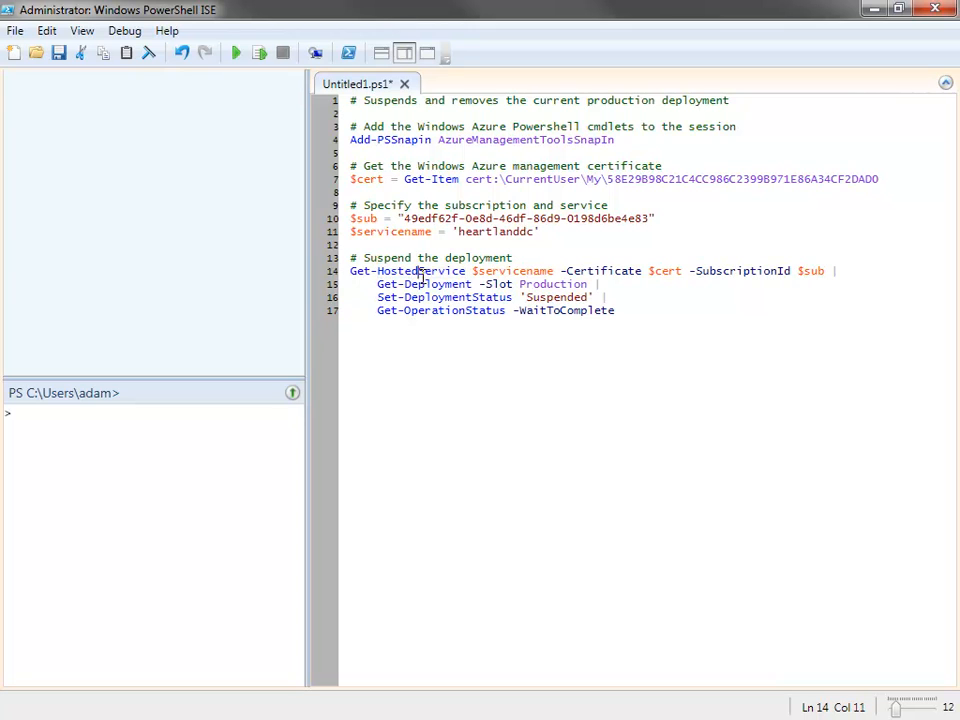
{"action": "left_click", "coordinate": [503, 271]}
{"action": "double_click", "coordinate": [503, 271]}
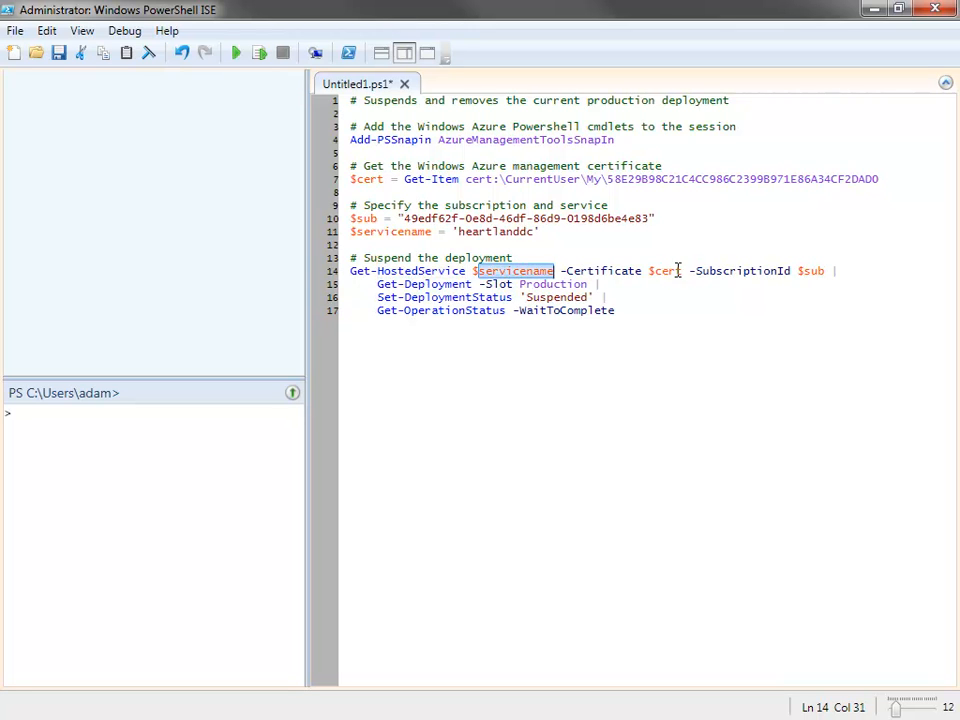
{"action": "left_click_drag", "start_coordinate": [648, 271], "coordinate": [655, 271]}
{"action": "double_click", "coordinate": [810, 271]}
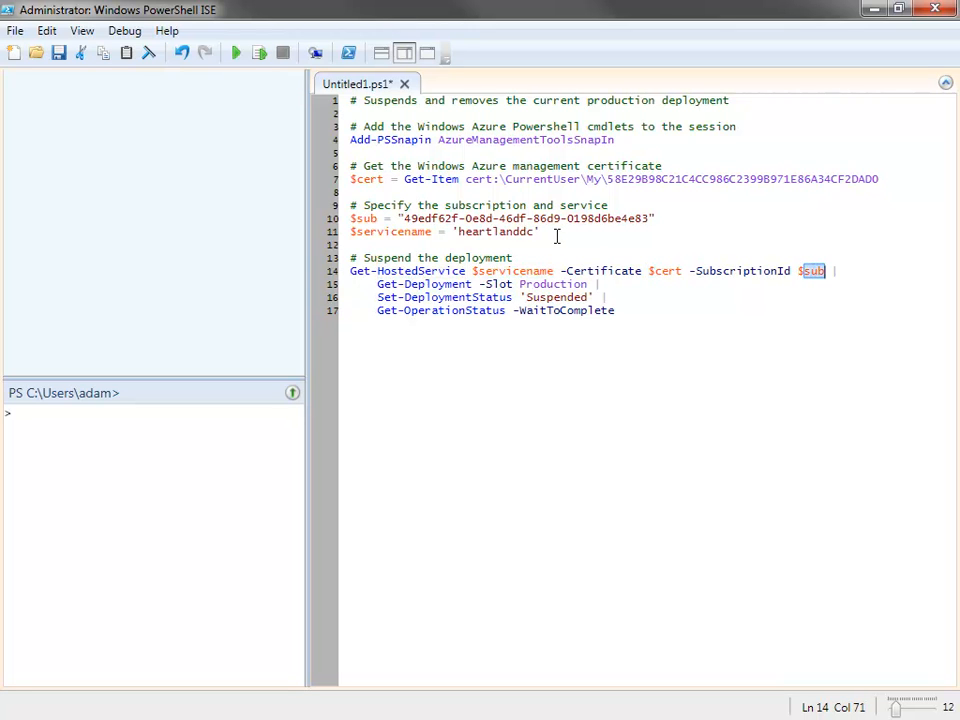
{"action": "left_click_drag", "start_coordinate": [540, 232], "coordinate": [340, 166]}
{"action": "double_click", "coordinate": [440, 284]}
{"action": "left_click", "coordinate": [500, 284]}
{"action": "double_click", "coordinate": [500, 284]}
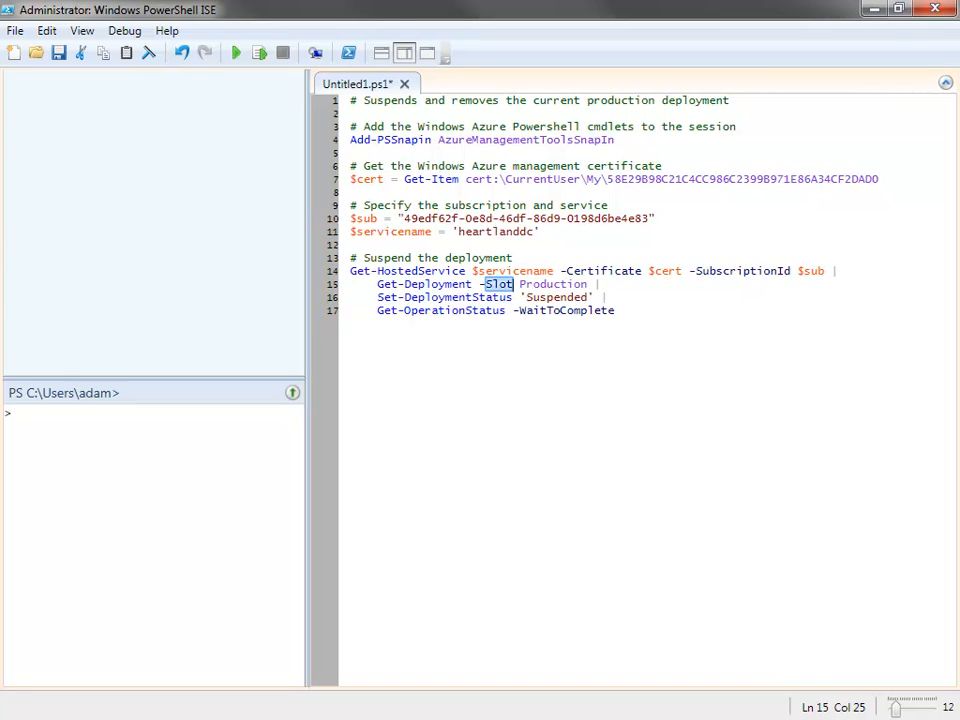
{"action": "key", "text": "alt+Tab"}
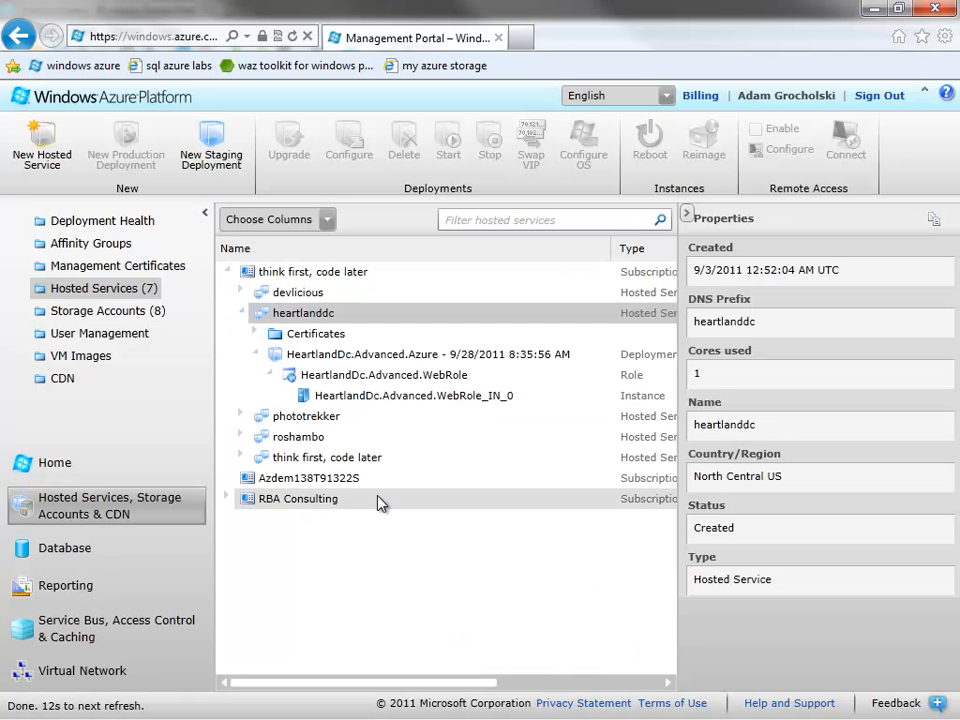
{"action": "left_click", "coordinate": [363, 355]}
{"action": "key", "text": "alt+Tab"}
{"action": "double_click", "coordinate": [555, 297]}
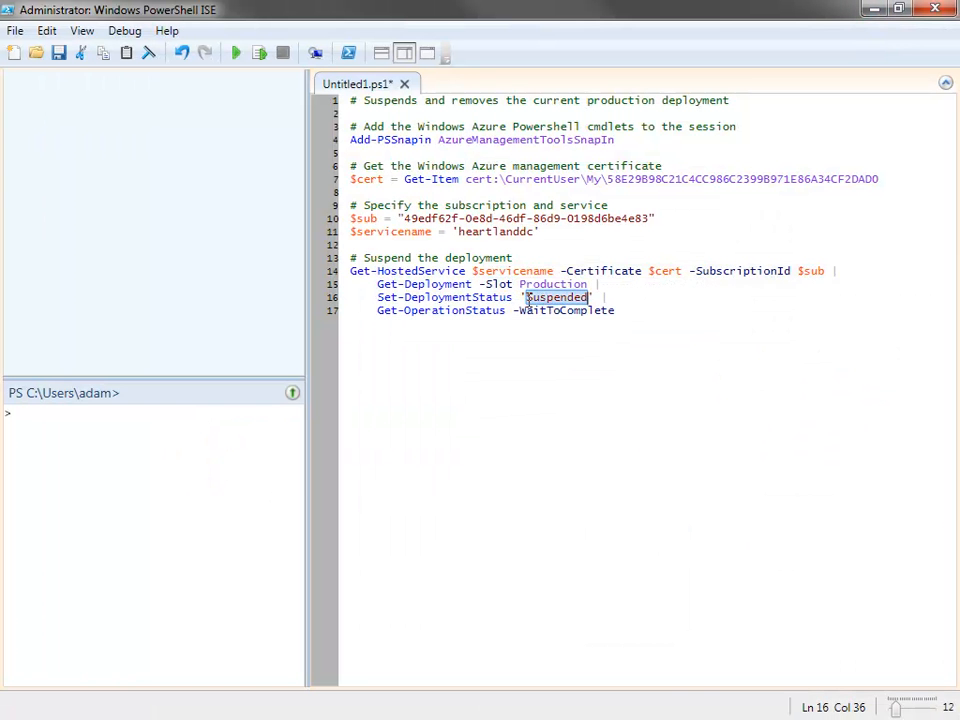
{"action": "left_click", "coordinate": [486, 297]}
{"action": "double_click", "coordinate": [486, 297]}
{"action": "double_click", "coordinate": [548, 297]}
{"action": "double_click", "coordinate": [540, 310]}
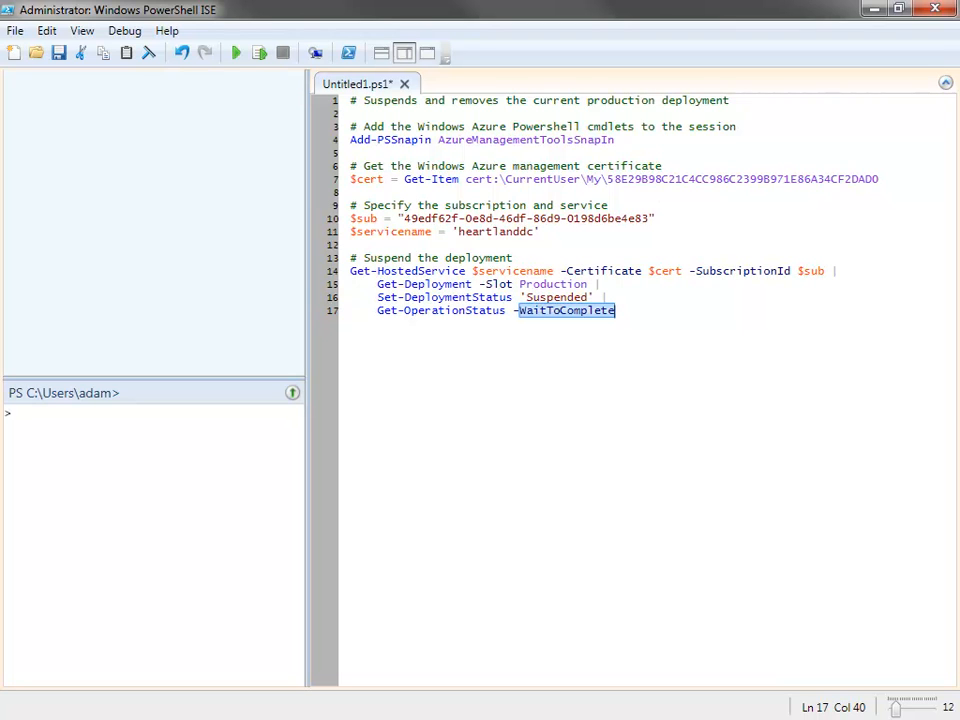
{"action": "key", "text": "alt+Tab"}
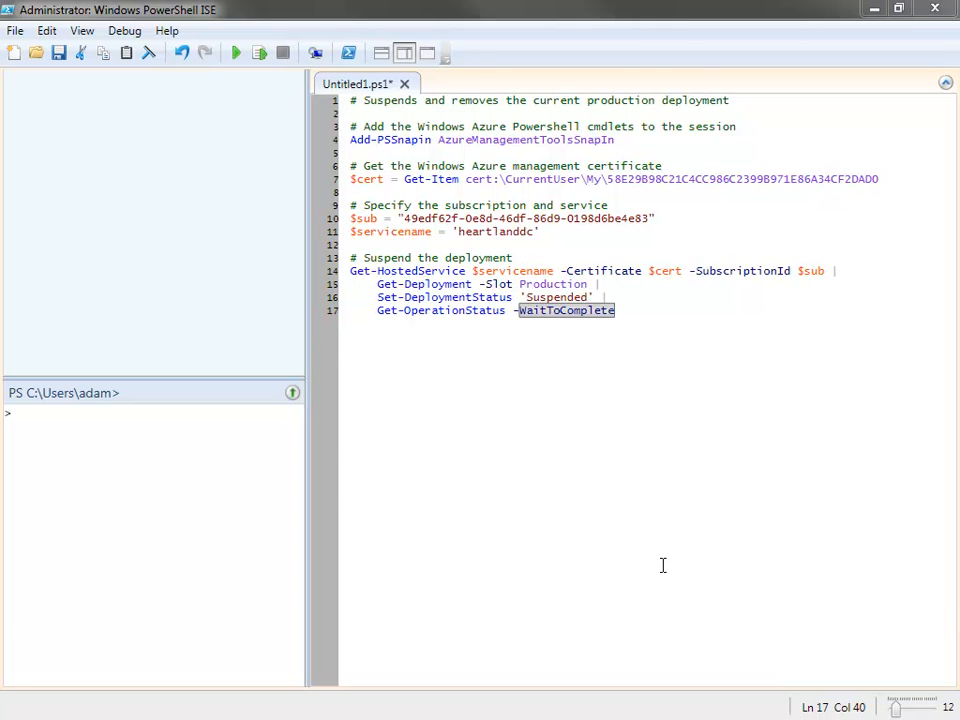
- Paste the Remove the deployment block after the suspend block and remove the comment's indentation
{"action": "left_click", "coordinate": [646, 316]}
{"action": "key", "text": "Return"}
{"action": "key", "text": "Return"}
{"action": "type", "text": "# Remove the deployment Get-HostedService $servicename -Certificate $cert -SubscriptionId $sub |     Get-Deployment -Slot Production |     Remove-Deployment |     Get-OperationStatus -WaitToComplete"}
{"action": "left_click", "coordinate": [500, 337]}
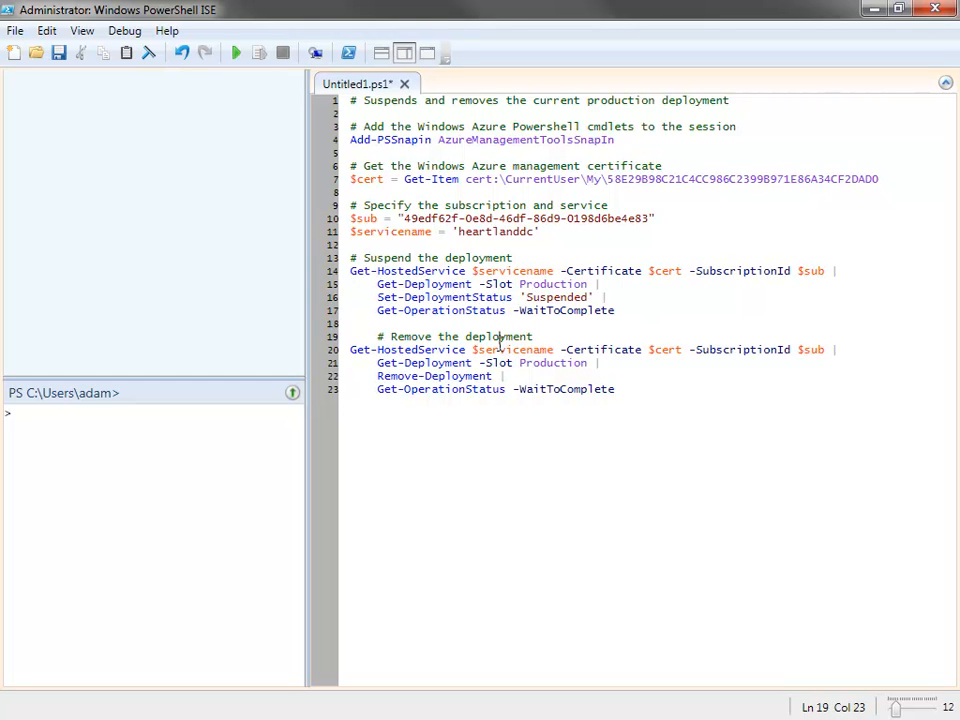
{"action": "key", "text": "Home"}
{"action": "key", "text": "shift+Home"}
{"action": "key", "text": "Delete"}
{"action": "key", "text": "Down"}
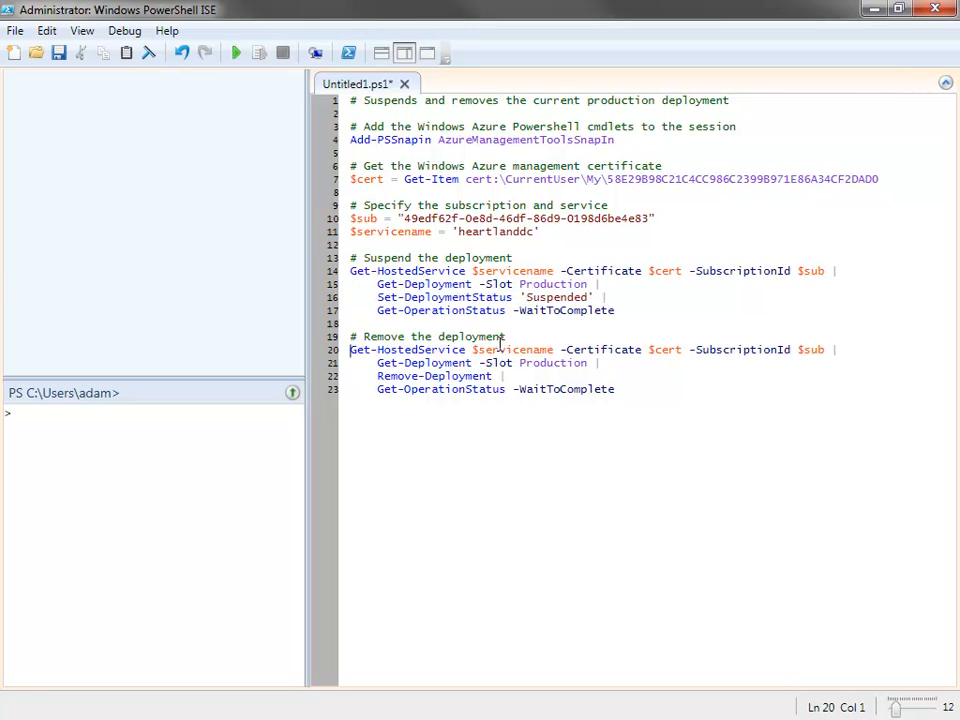
- Review $servicename, SubscriptionId, Production and Remove-Deployment in the block, then add unindented blank lines after it
{"action": "left_click", "coordinate": [513, 350]}
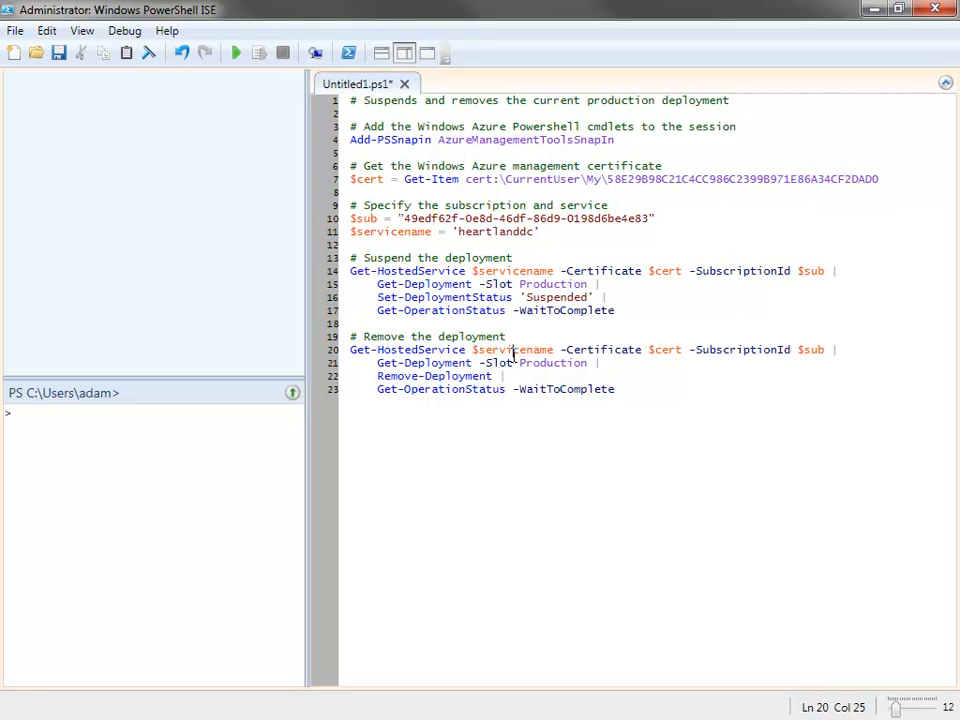
{"action": "double_click", "coordinate": [513, 350]}
{"action": "double_click", "coordinate": [763, 349]}
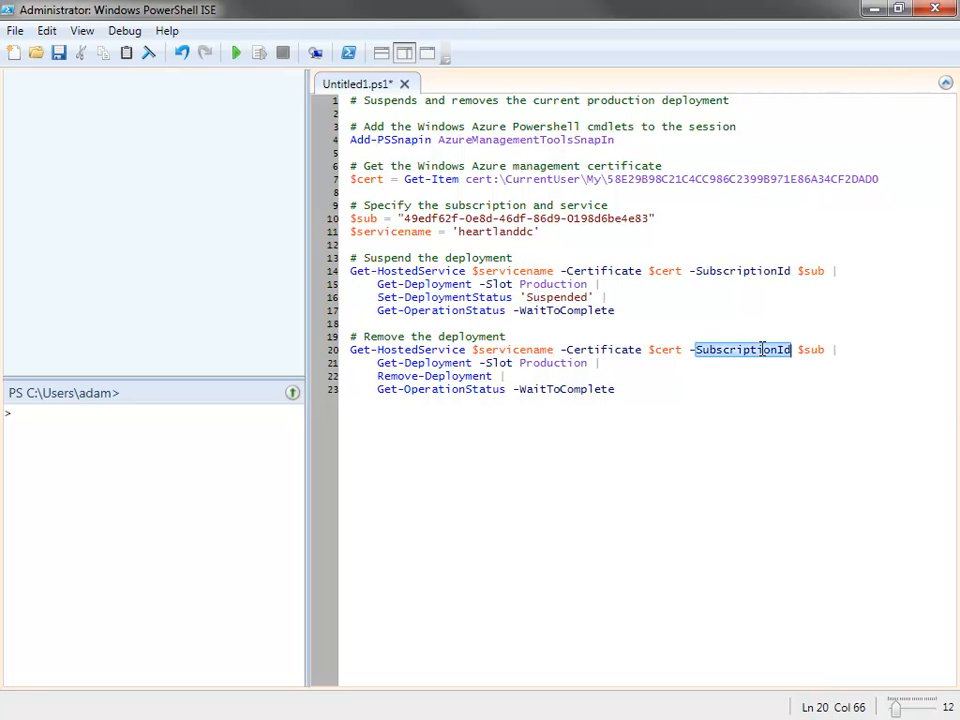
{"action": "double_click", "coordinate": [553, 363]}
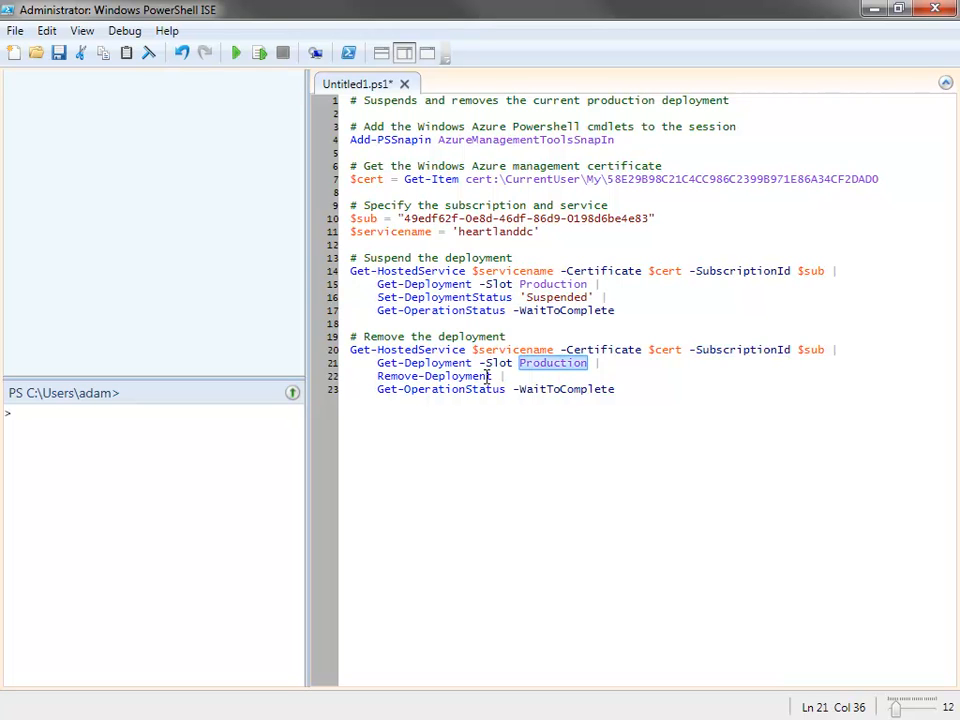
{"action": "left_click_drag", "start_coordinate": [492, 376], "coordinate": [377, 377]}
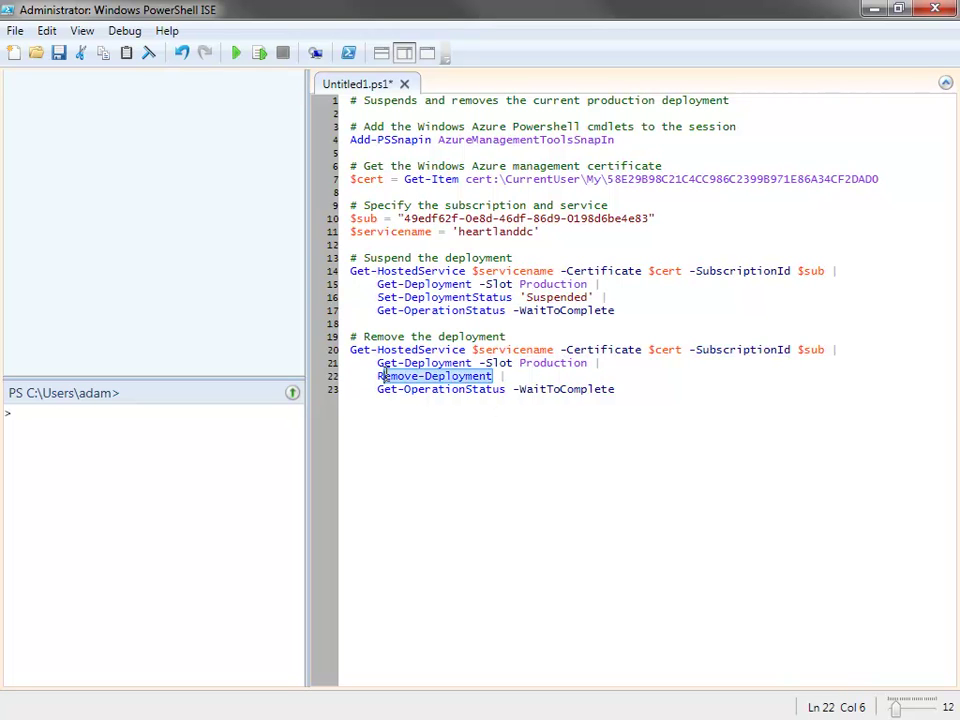
{"action": "left_click", "coordinate": [618, 389]}
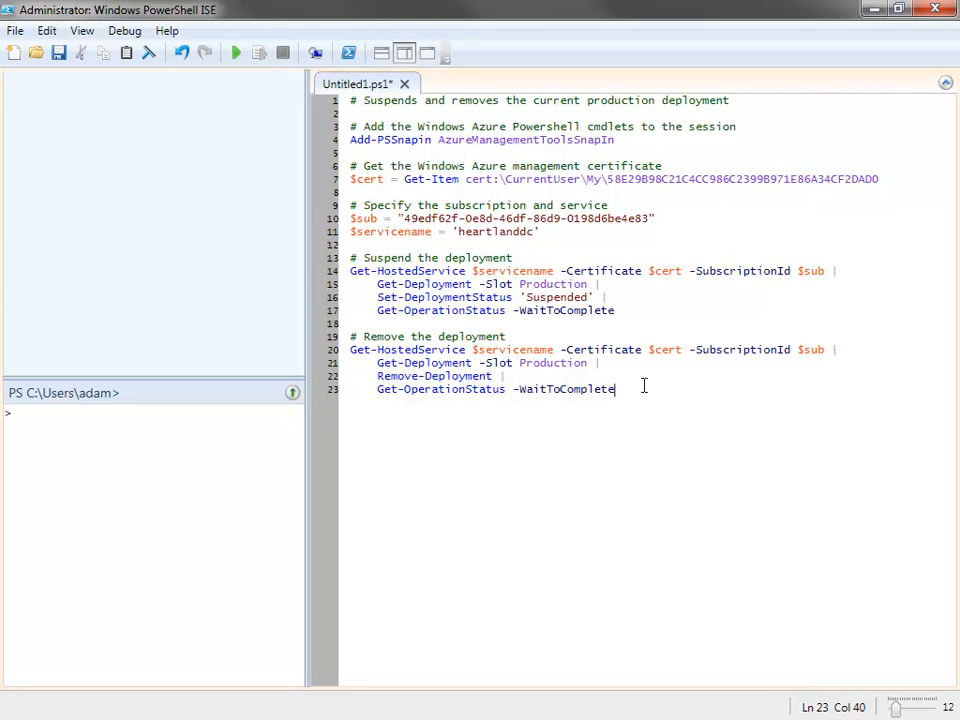
{"action": "key", "text": "Return"}
{"action": "key", "text": "Return"}
{"action": "key", "text": "shift+Tab"}
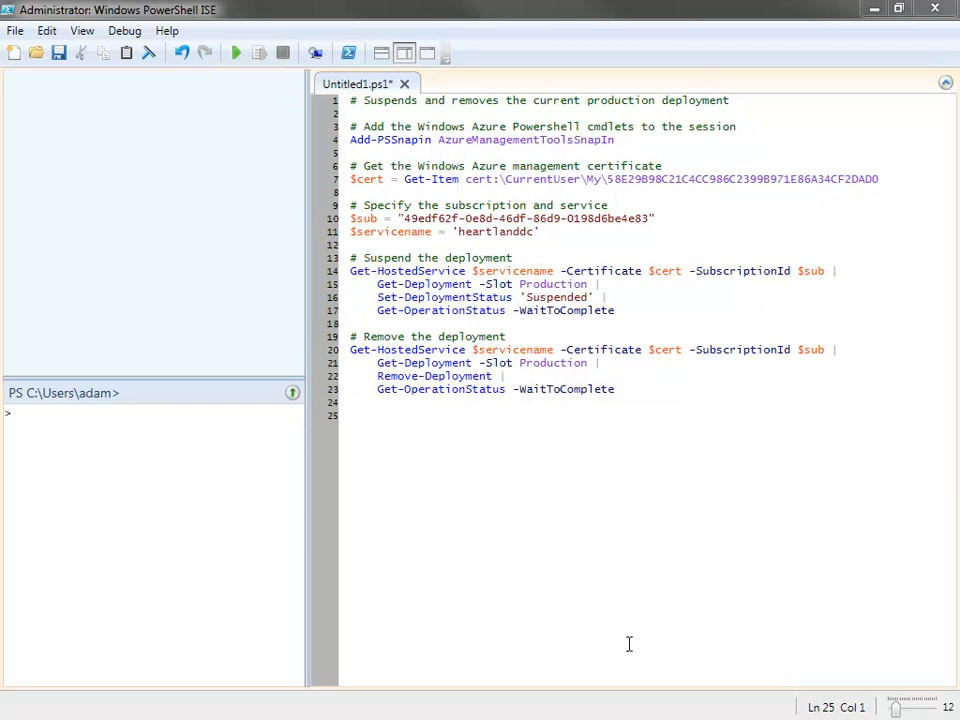
- Paste the comment and Remove-PSSnapin AzureManagementToolsSnapIn lines at lines 25–26
{"action": "type", "text": "# Remove the Windows Azure Powershell cmdlets from the session Remove-PSSnapin AzureManagementToolsSnapIn"}
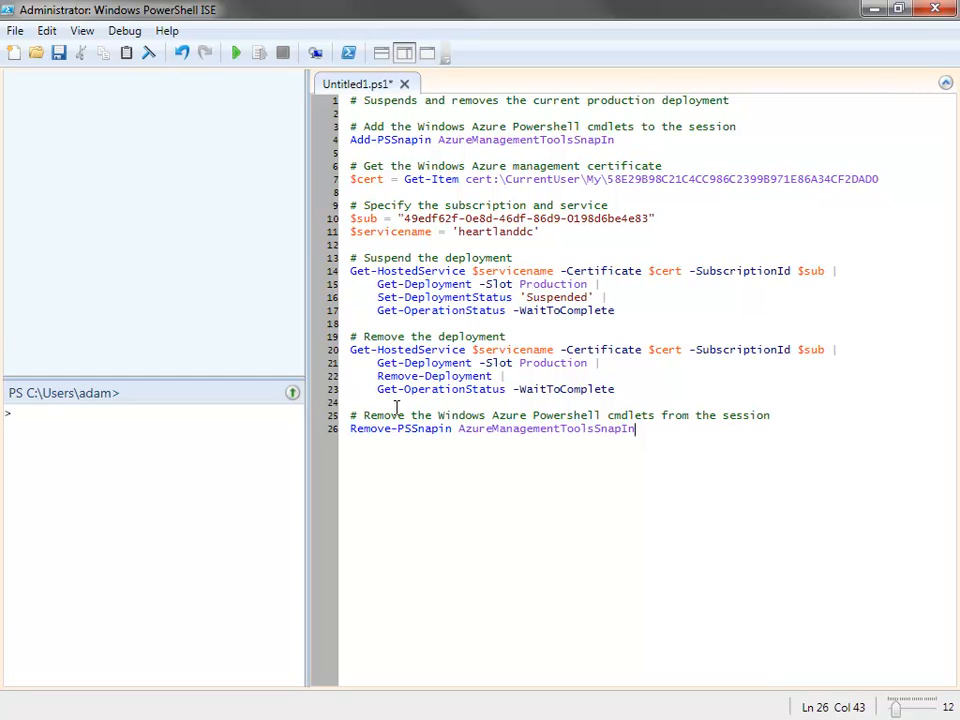
{"action": "left_click", "coordinate": [380, 402]}
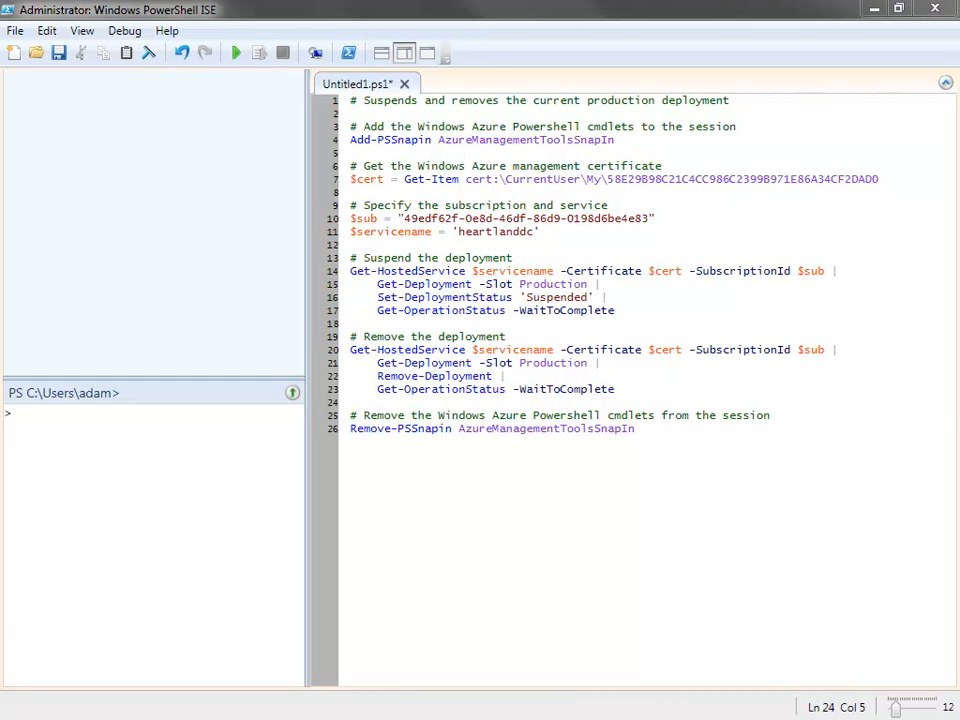
- Run the whole 26-line script, widen the output pane, and switch to the Azure portal
{"action": "left_click", "coordinate": [670, 430]}
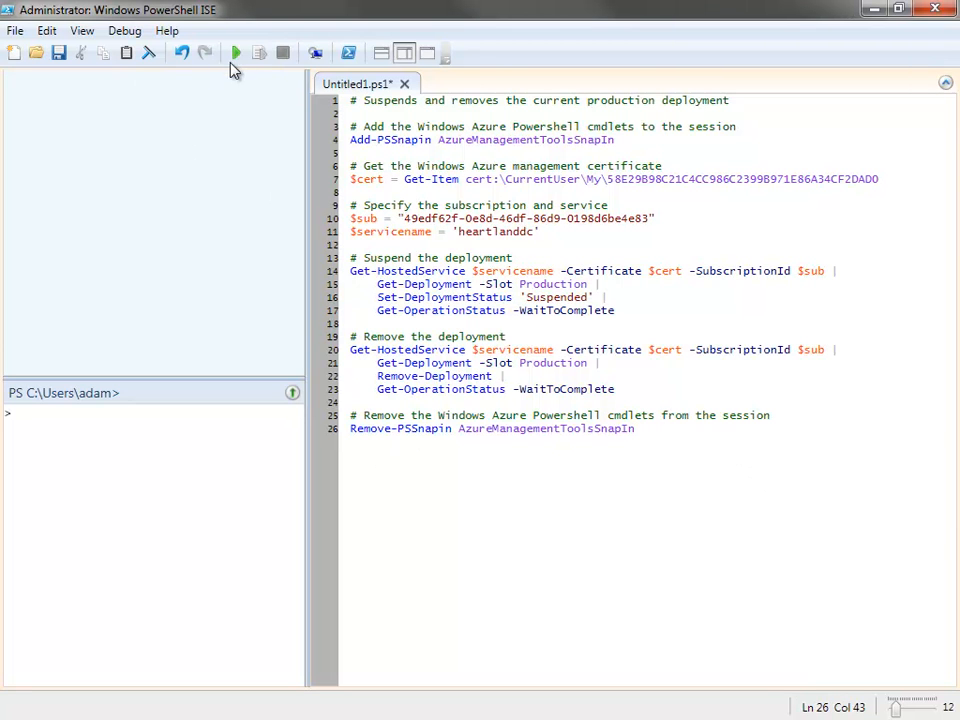
{"action": "left_click", "coordinate": [238, 58]}
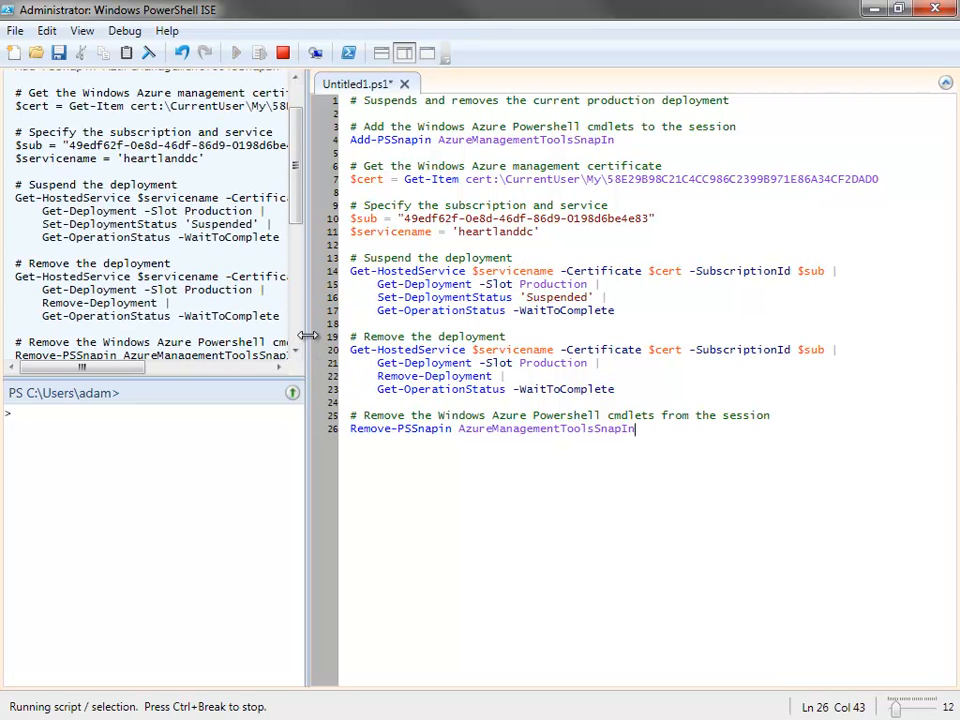
{"action": "left_click_drag", "start_coordinate": [312, 356], "coordinate": [505, 356]}
{"action": "scroll", "coordinate": [466, 290], "scroll_direction": "down", "scroll_amount": 5}
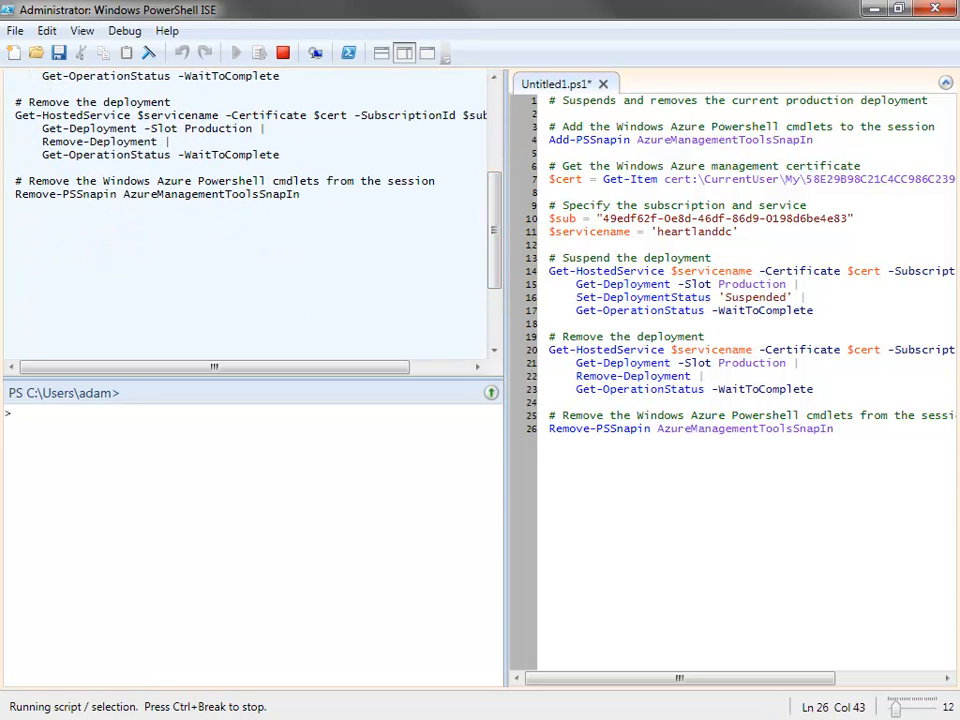
{"action": "key", "text": "alt+Tab"}
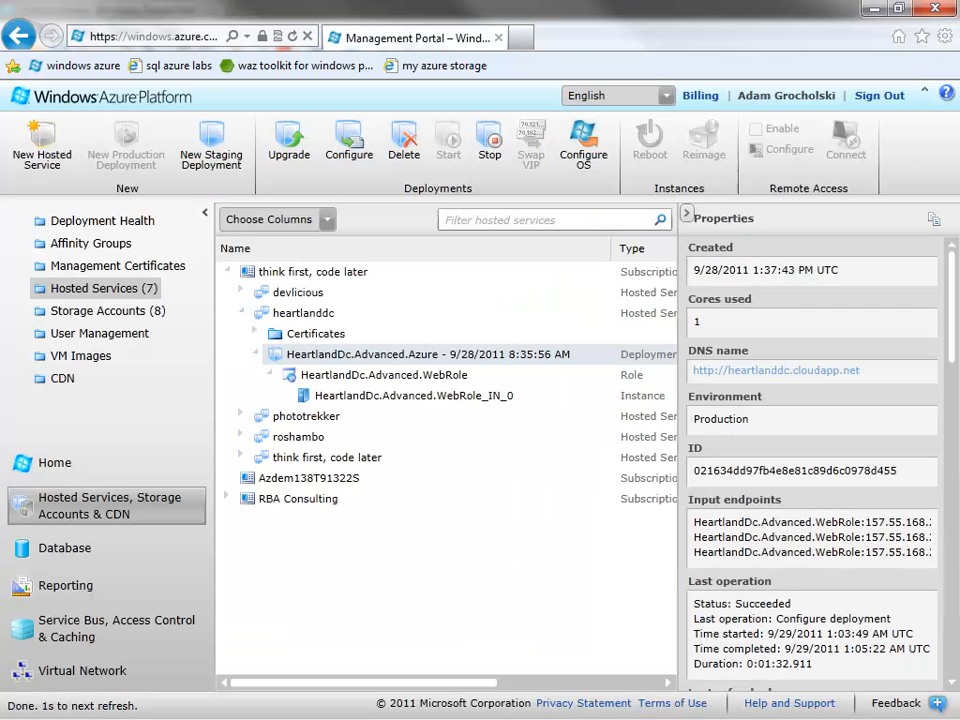
- Hide the Properties pane and check the WebRole and WebRole_IN_0 rows showing Stopping..
{"action": "left_click", "coordinate": [687, 216]}
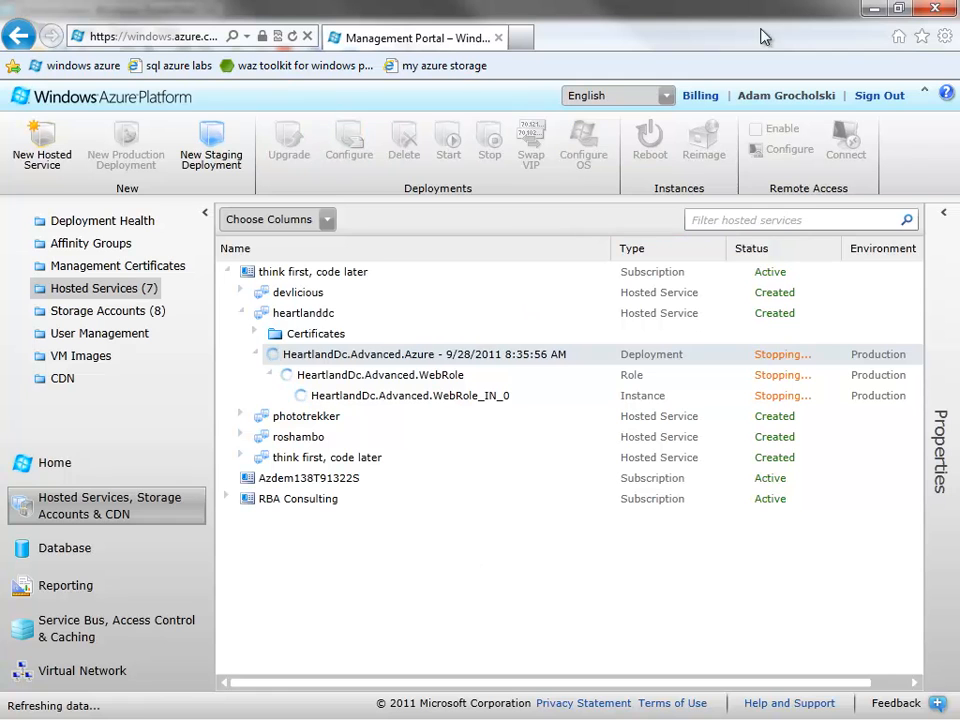
{"action": "left_click", "coordinate": [611, 396]}
{"action": "left_click", "coordinate": [585, 382]}
{"action": "left_click", "coordinate": [576, 356]}
{"action": "left_click", "coordinate": [576, 378]}
- Check the ISE progress dialog, recheck the deployment and instance status, then return to ISE
{"action": "left_click", "coordinate": [873, 12]}
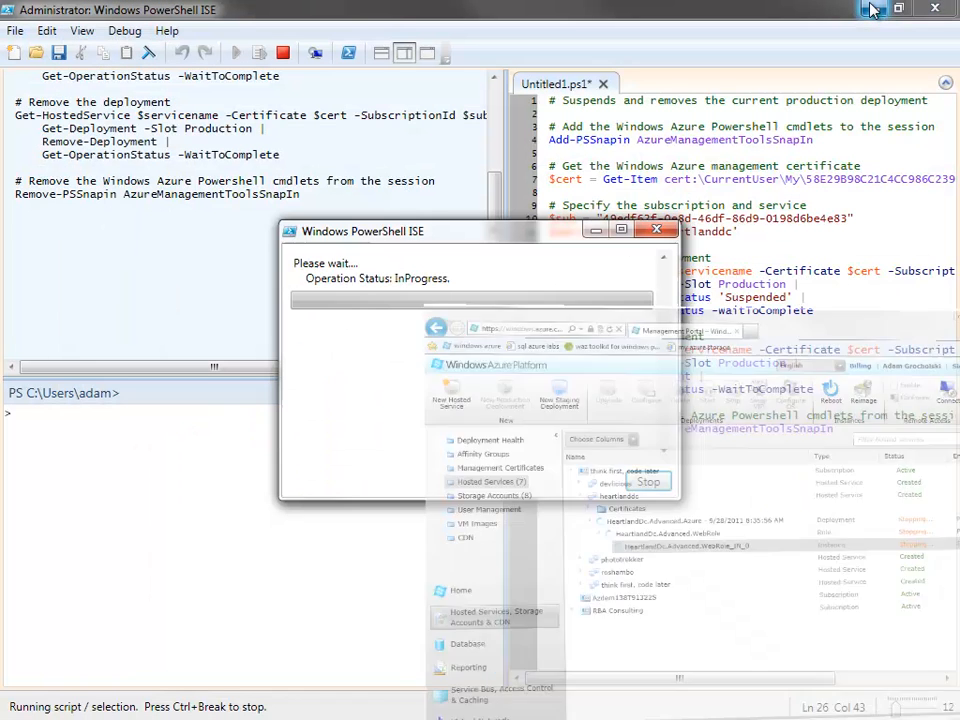
{"action": "left_click_drag", "start_coordinate": [492, 246], "coordinate": [490, 268]}
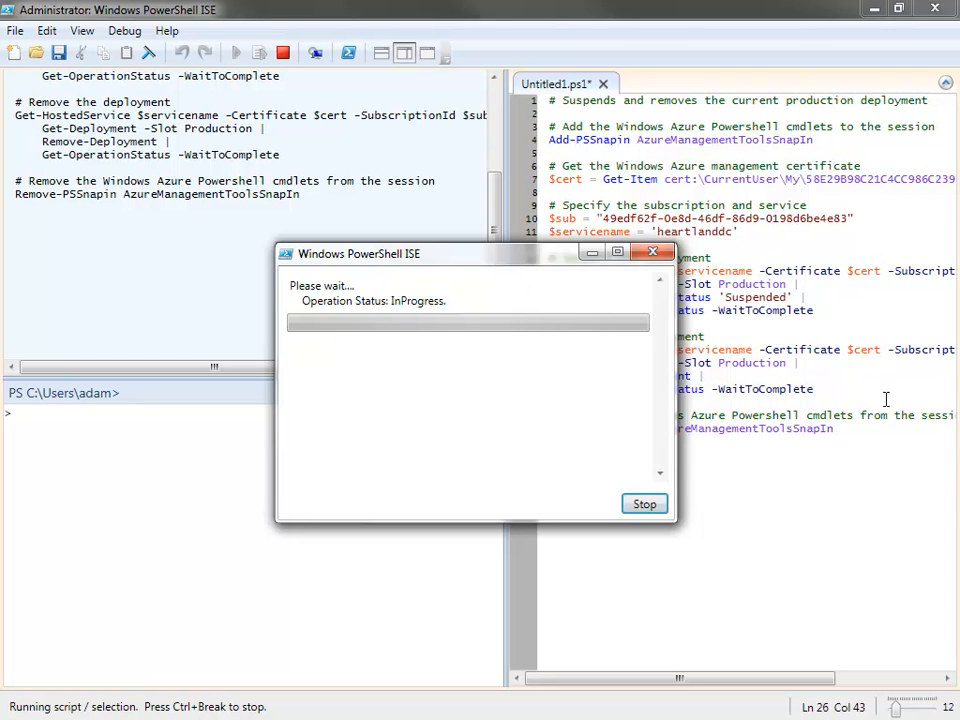
{"action": "key", "text": "alt+Tab"}
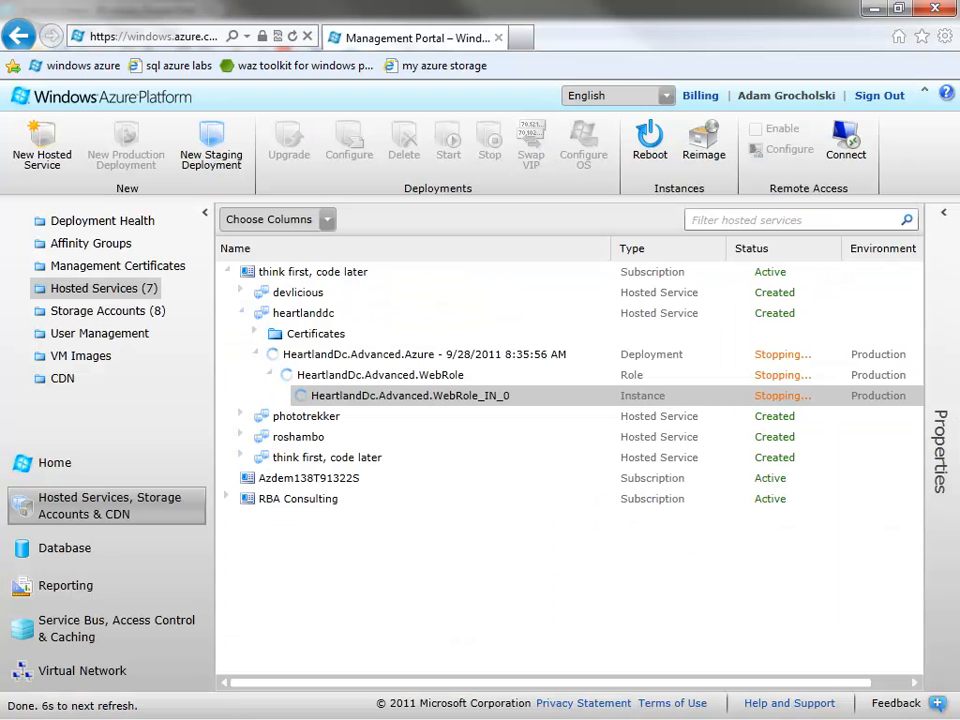
{"action": "left_click", "coordinate": [405, 374]}
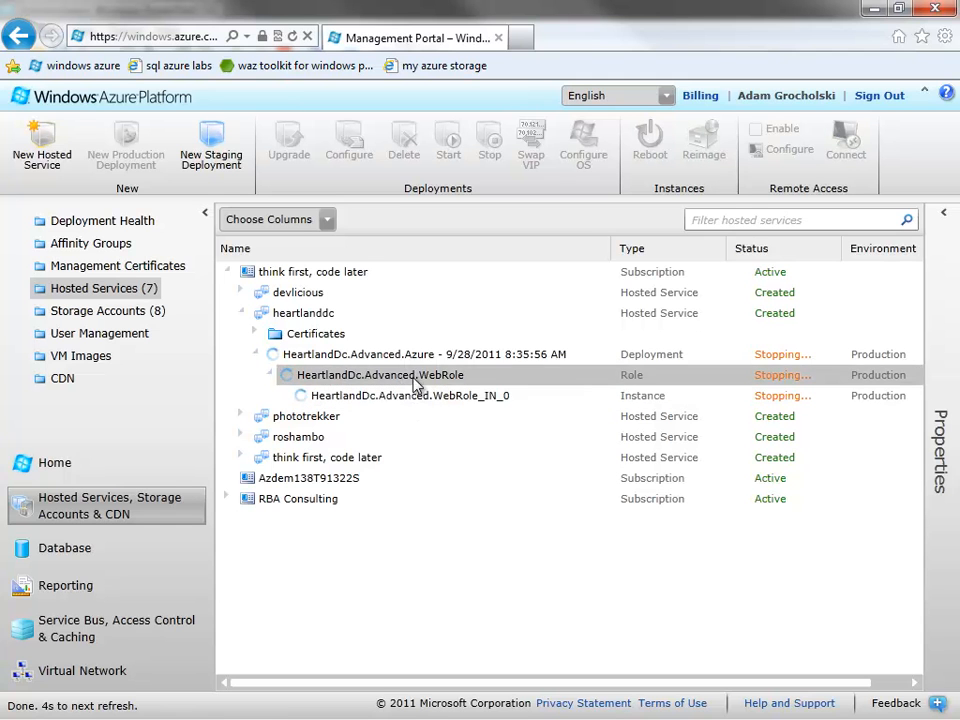
{"action": "left_click", "coordinate": [405, 375]}
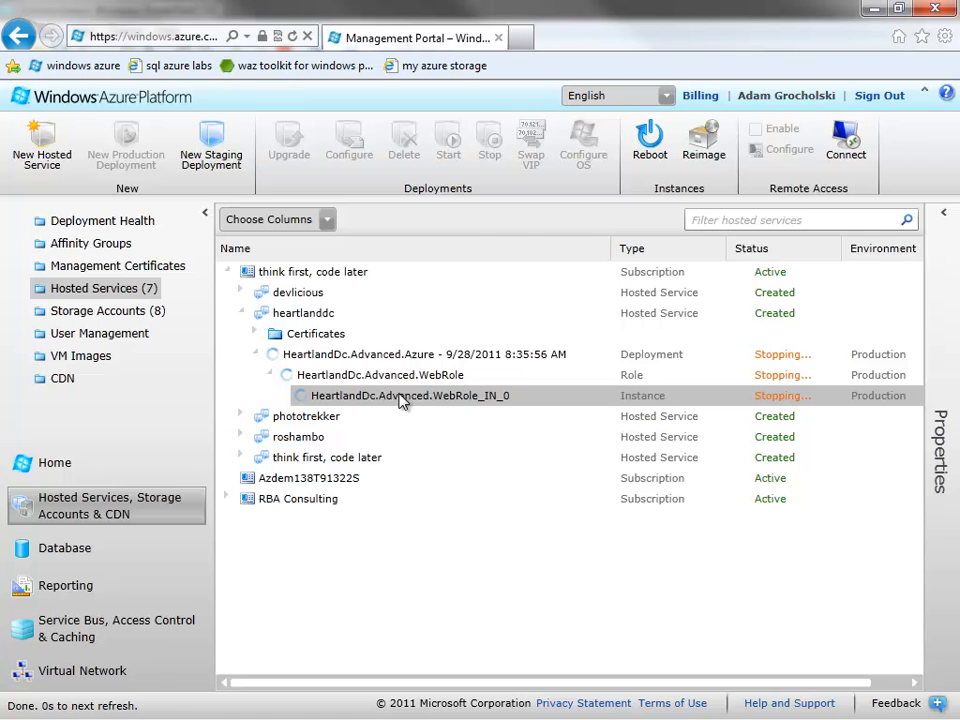
{"action": "left_click", "coordinate": [872, 8]}
- Review the two Succeeded results in the ISE output pane
{"action": "left_click", "coordinate": [104, 233]}
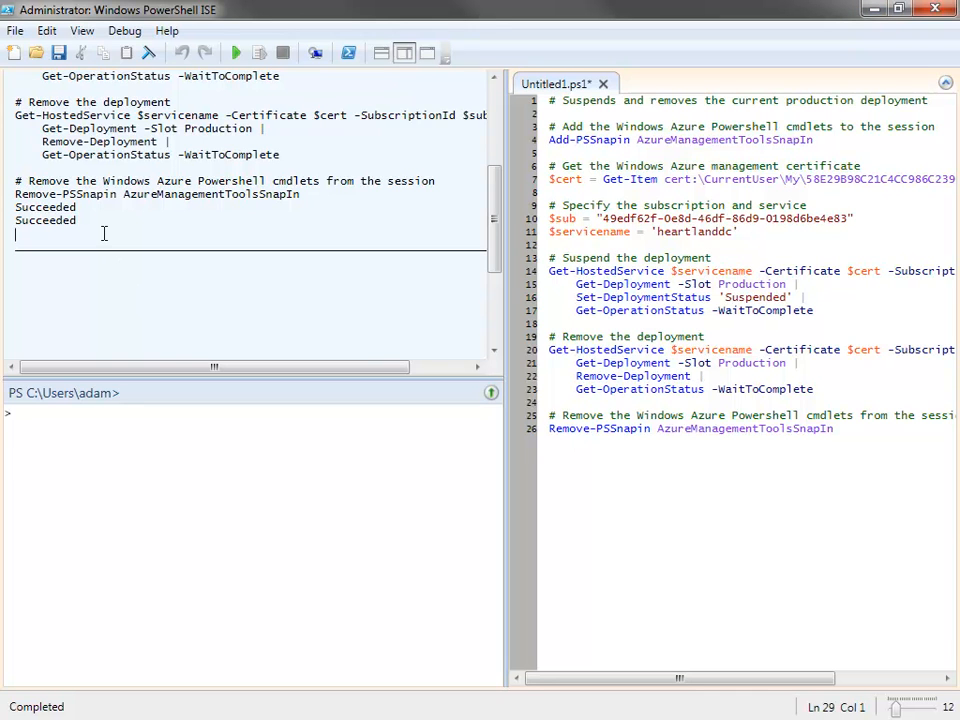